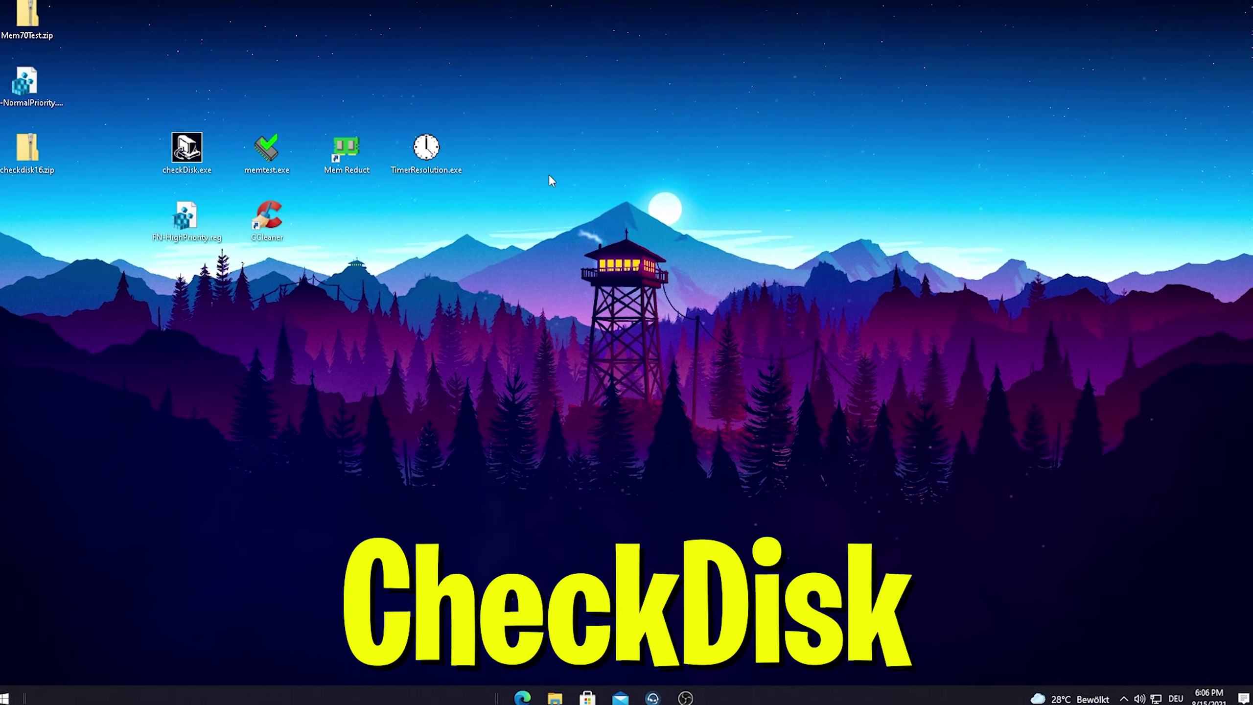
# Run checkDisk.exe as administrator from its right-click menu.
pyautogui.rightClick(171, 154)
pyautogui.click(211, 173)
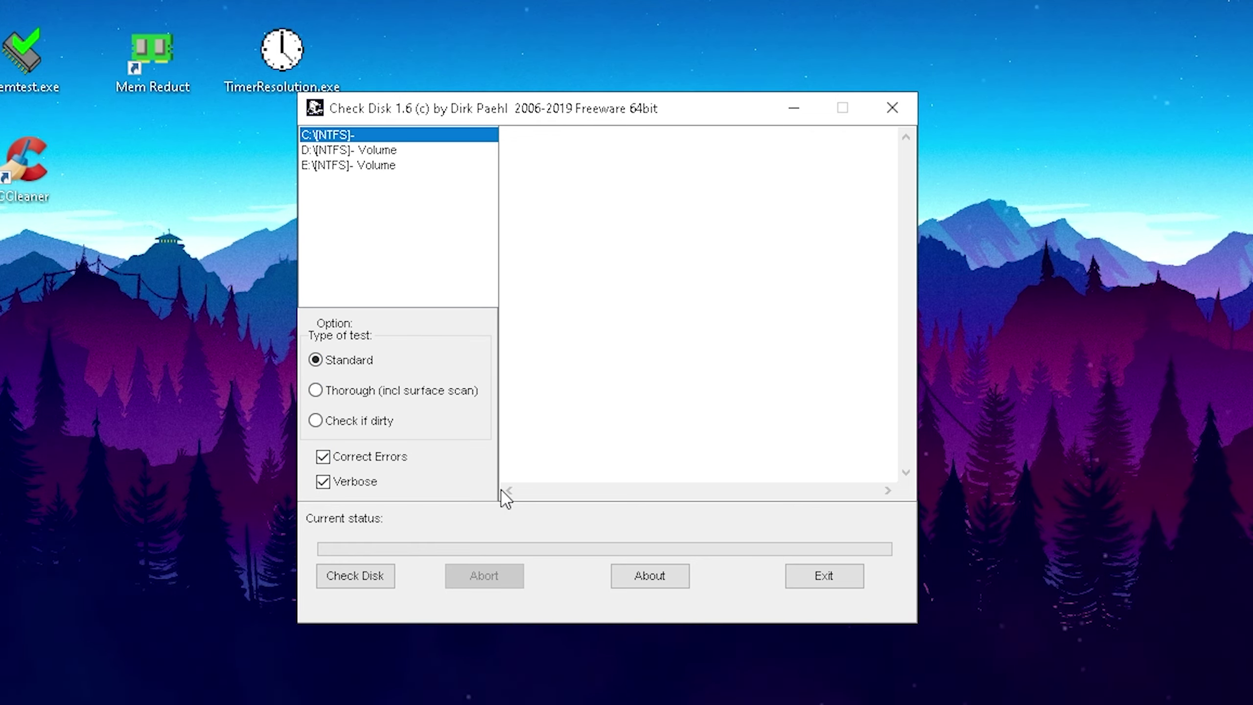
# Run the Check Disk scan on drive C:.
pyautogui.click(353, 585)
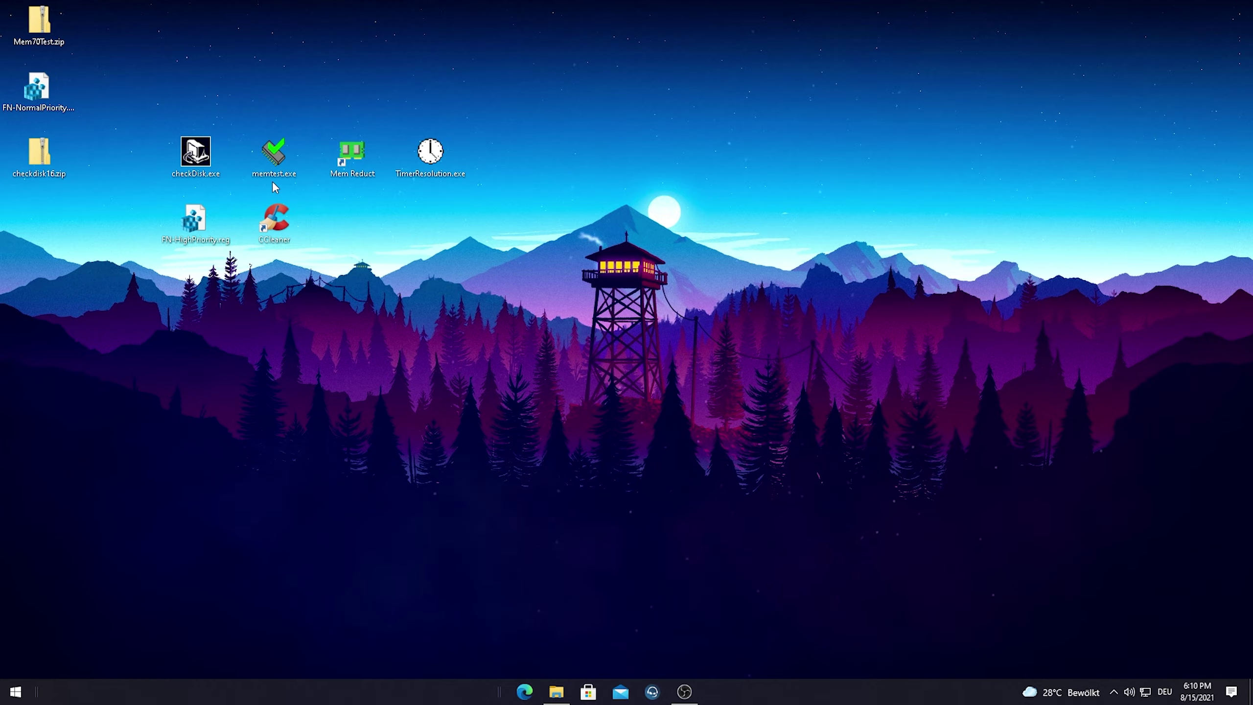
# Launch memtest.exe and dismiss its welcome message.
pyautogui.doubleClick(274, 157)
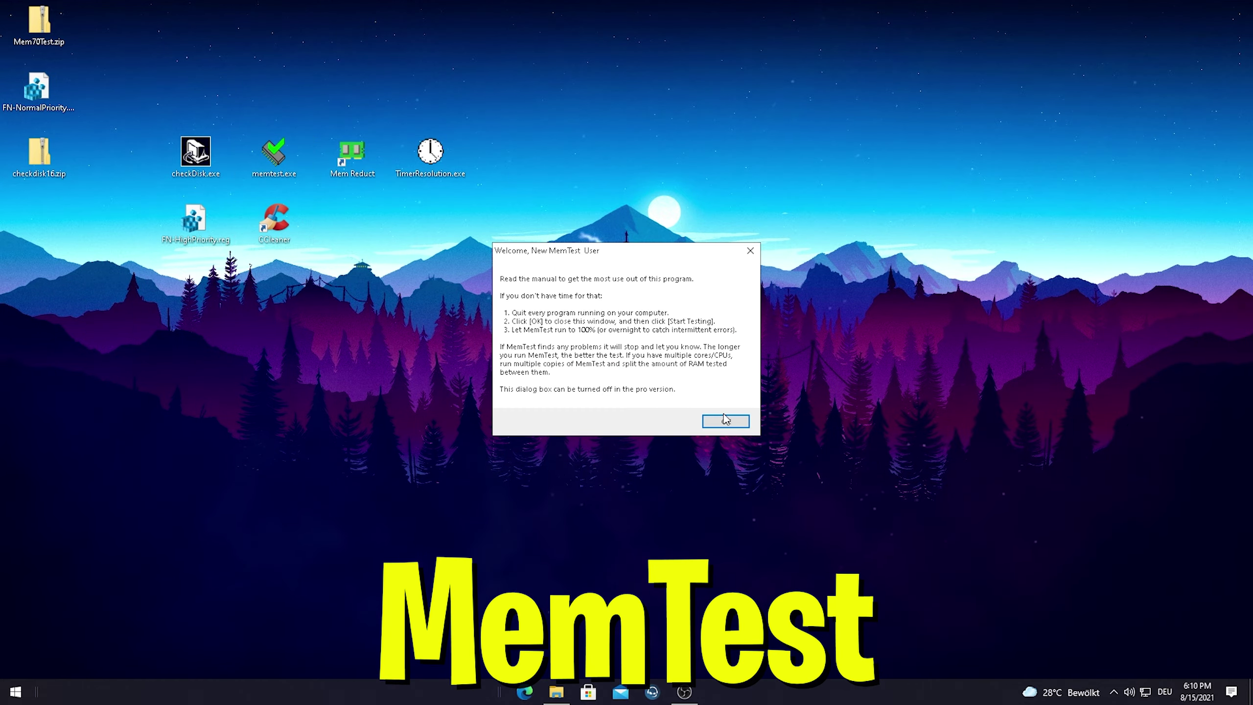
pyautogui.click(726, 420)
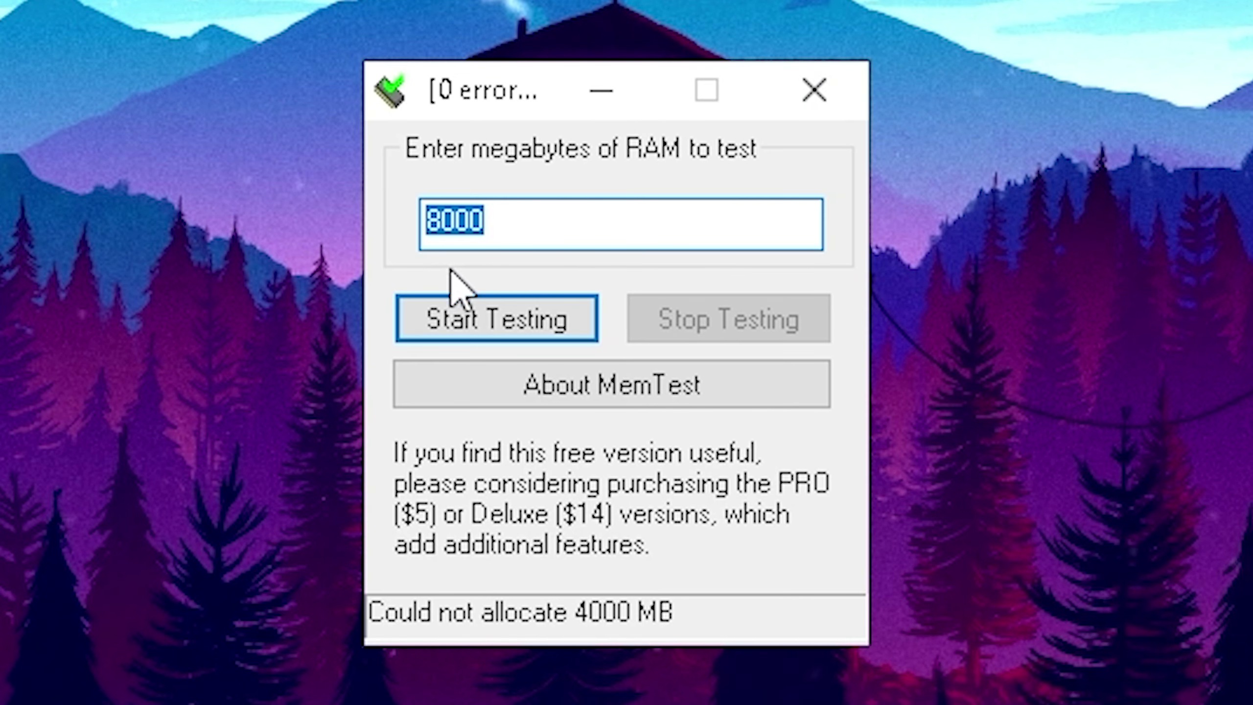
# Start an 8000 MB RAM test and move the allocation warning beside the tester.
pyautogui.click(469, 318)
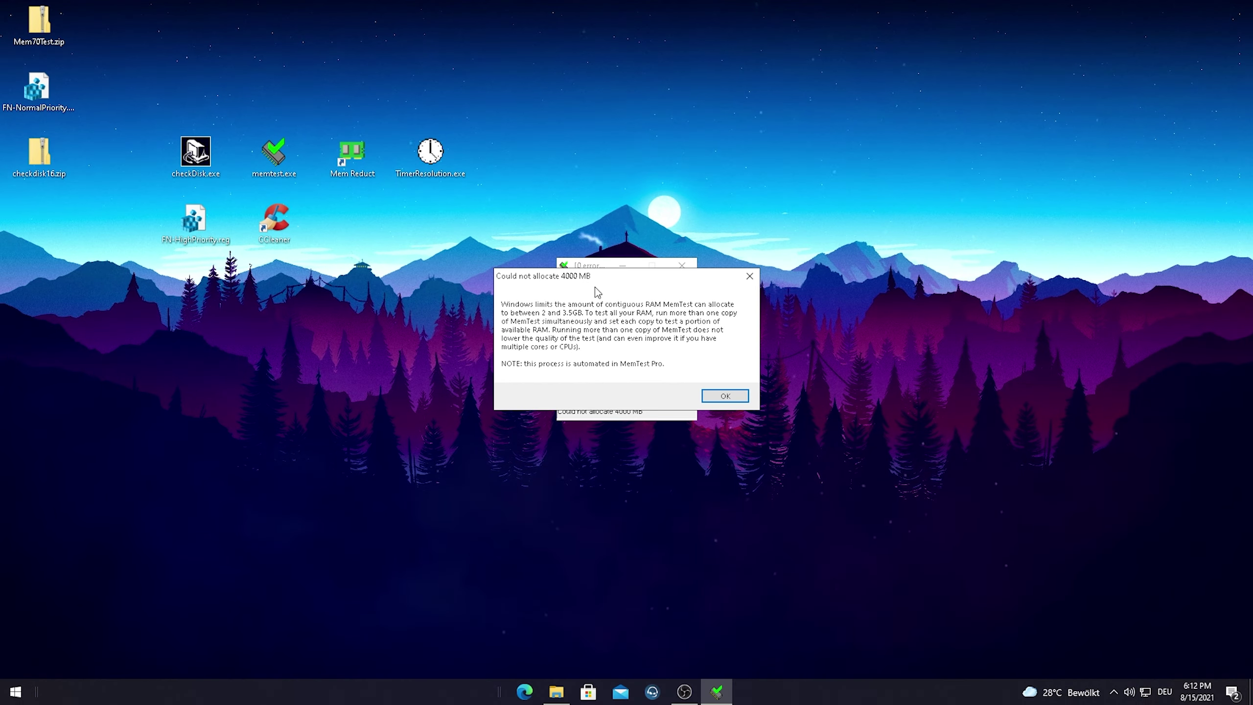
pyautogui.moveTo(580, 261); pyautogui.dragTo(301, 254)
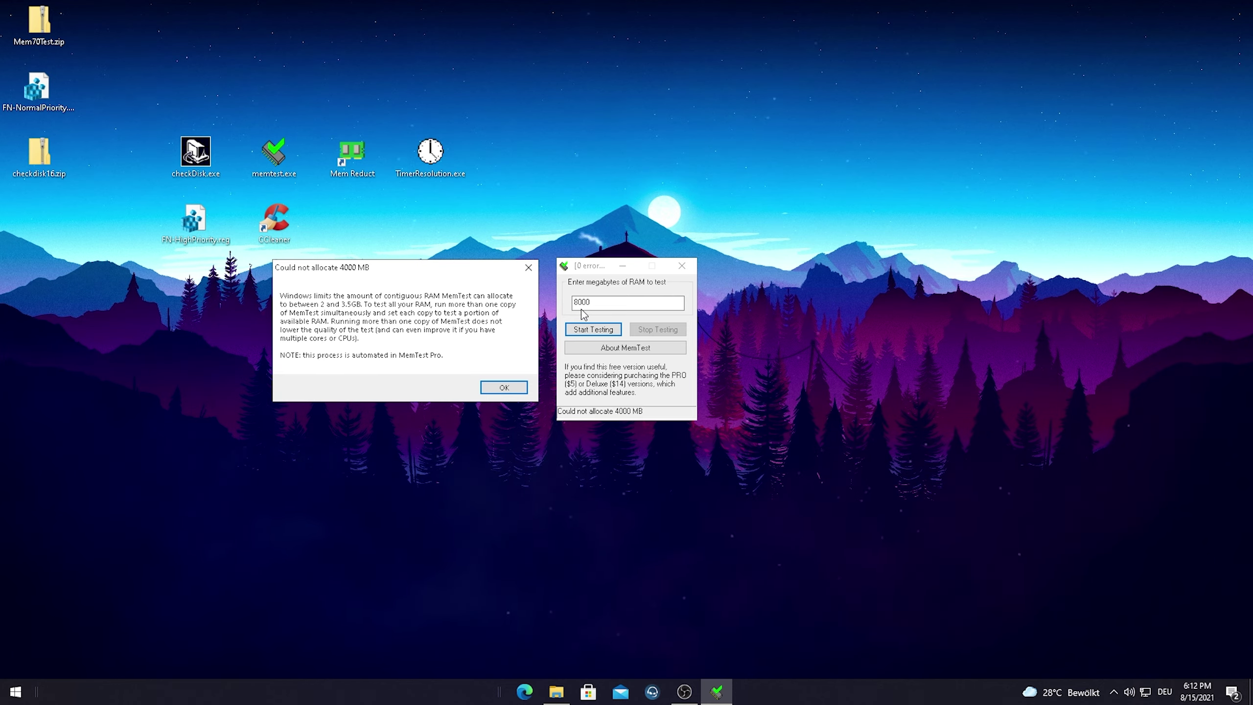
# Dismiss the warning and start a 2000 MB RAM test instead.
pyautogui.click(503, 388)
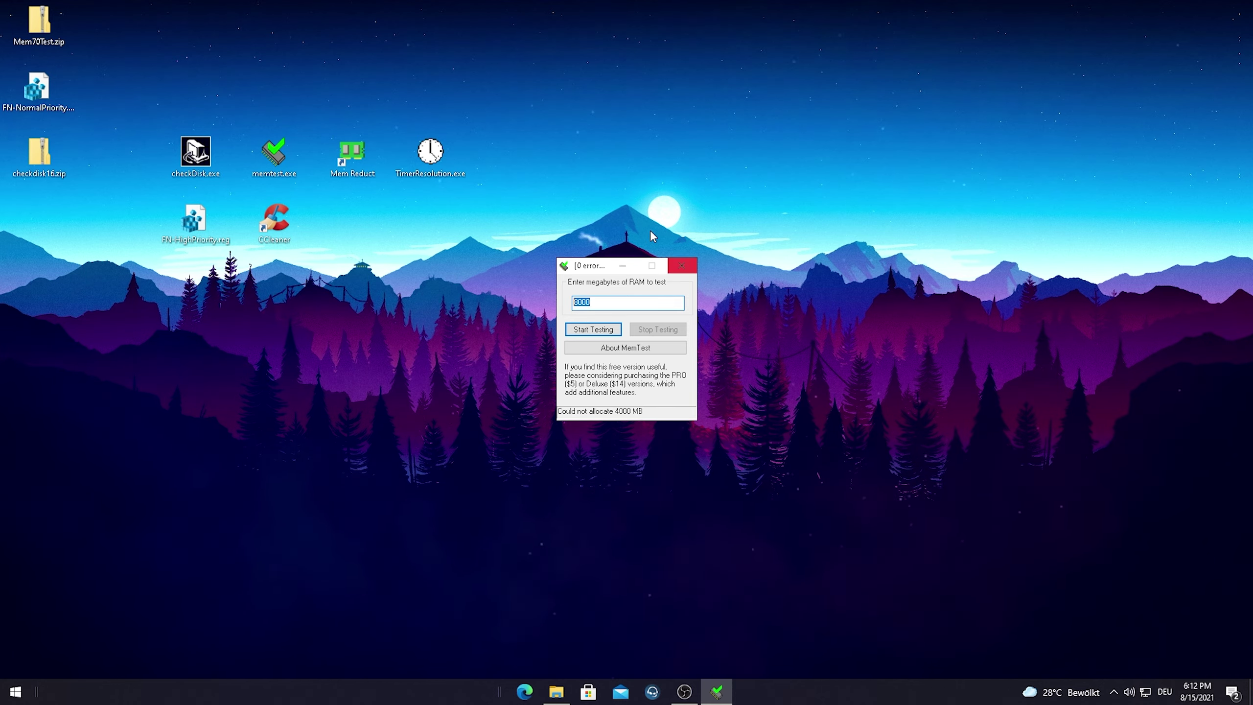
pyautogui.write('2000')
pyautogui.click(593, 329)
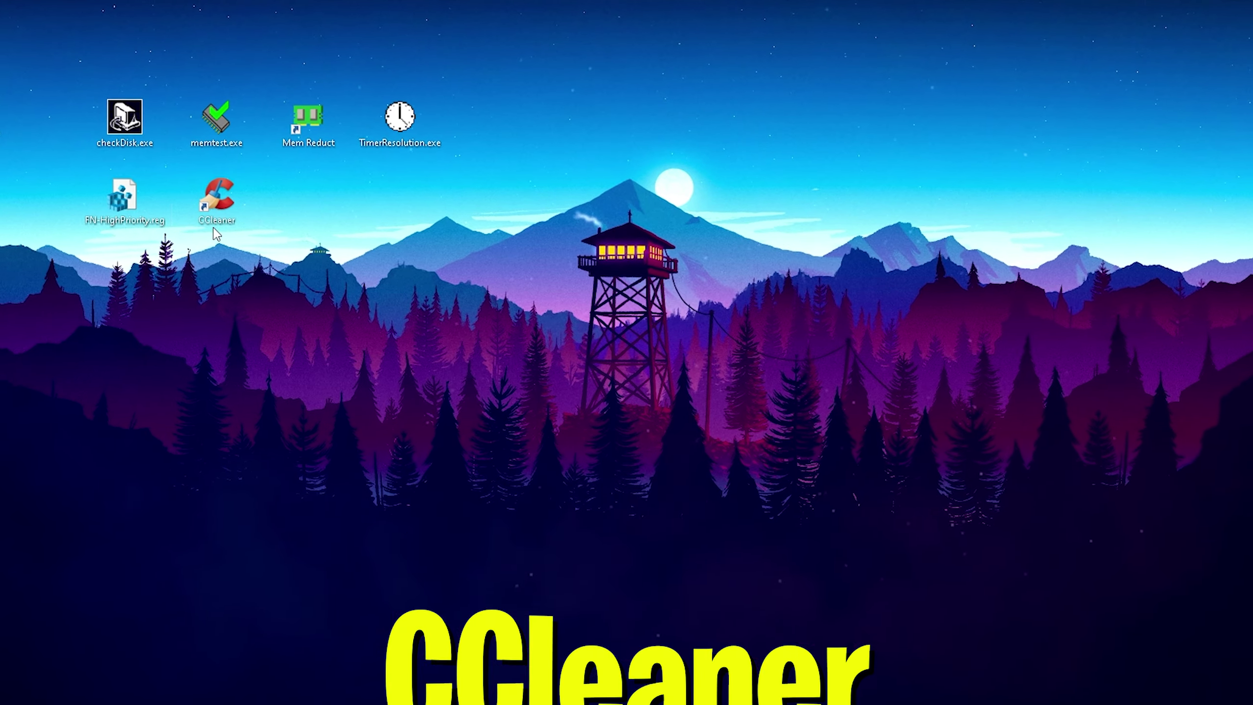
# Launch CCleaner, run the Health Check and apply its fixes.
pyautogui.doubleClick(217, 199)
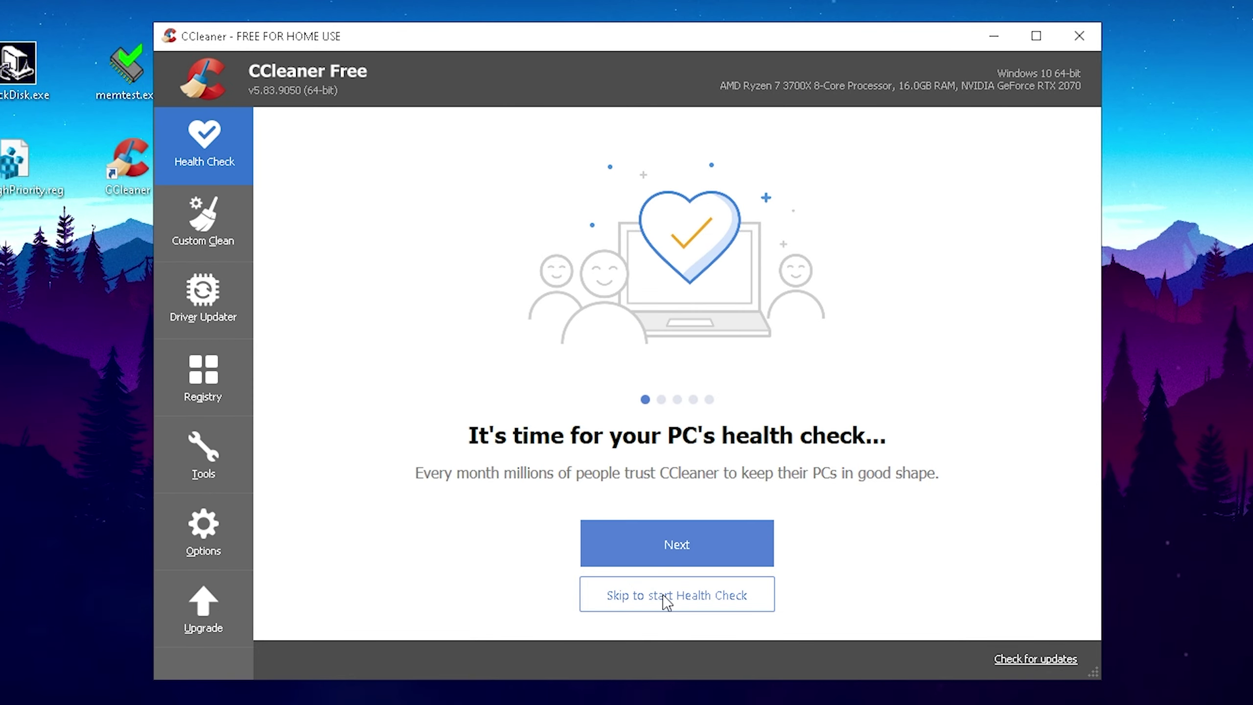
pyautogui.click(666, 596)
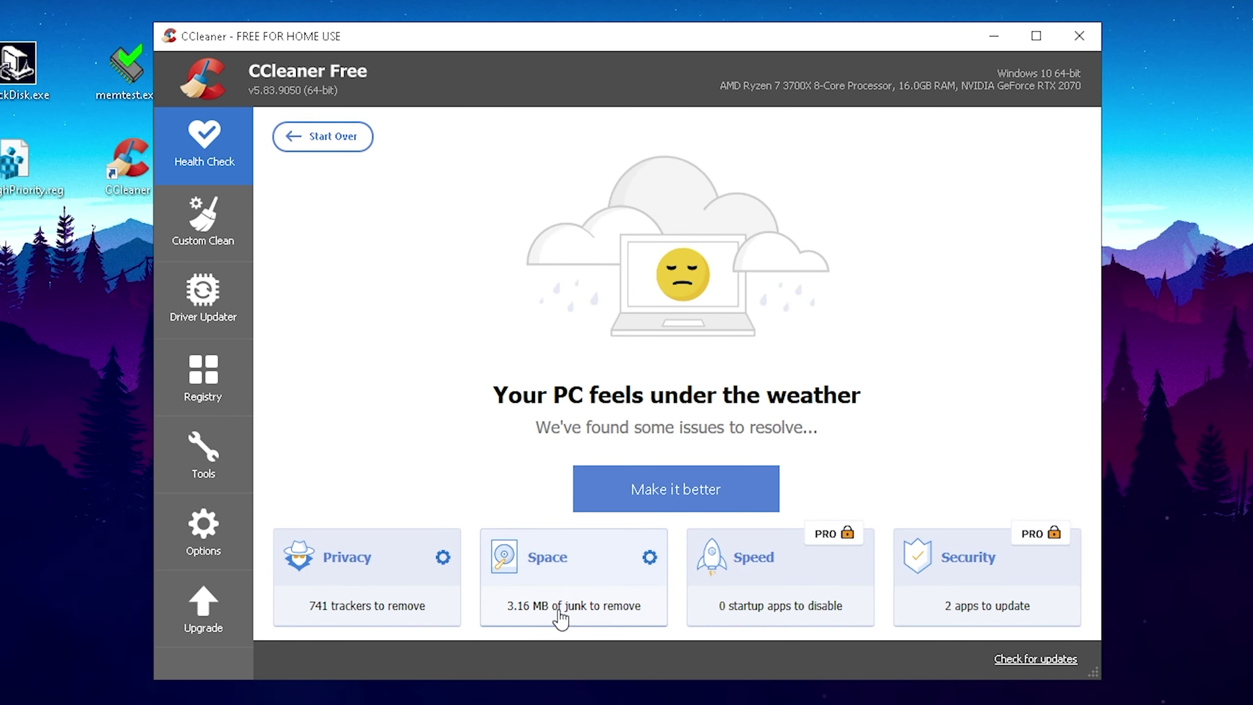
pyautogui.click(672, 490)
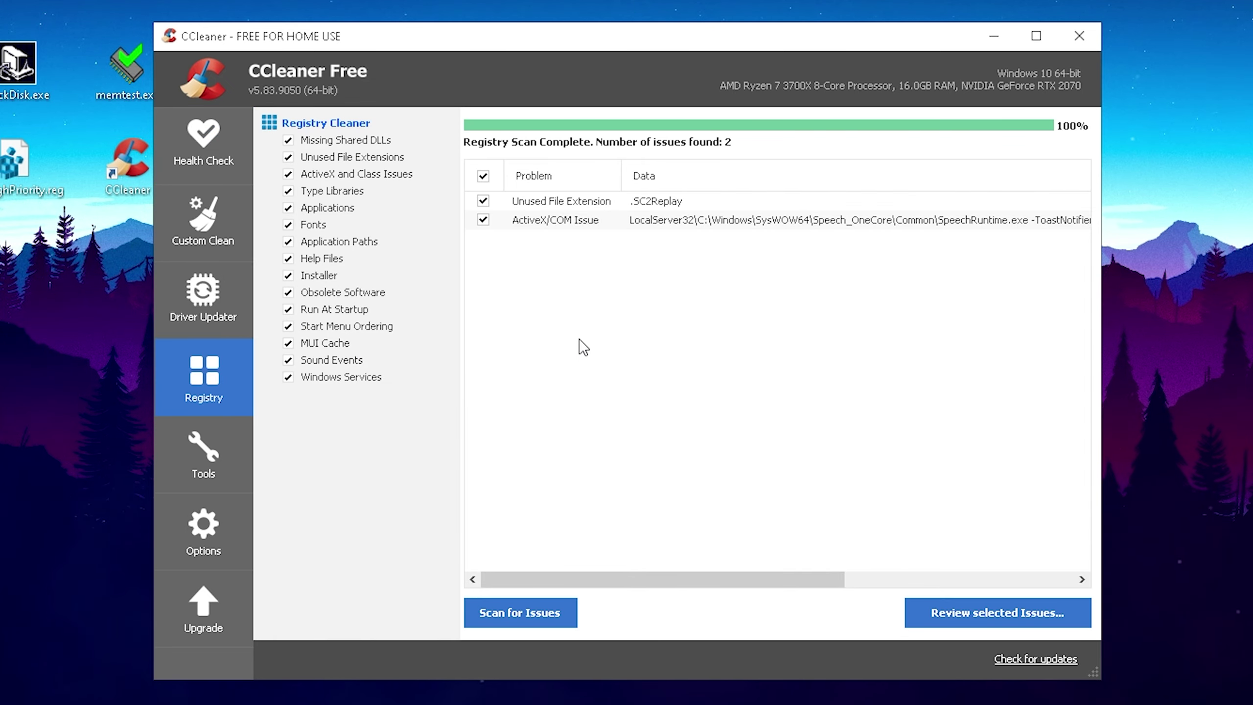
# Fix the two registry issues, then analyse and clean application files with Custom Clean.
pyautogui.click(943, 606)
pyautogui.click(656, 450)
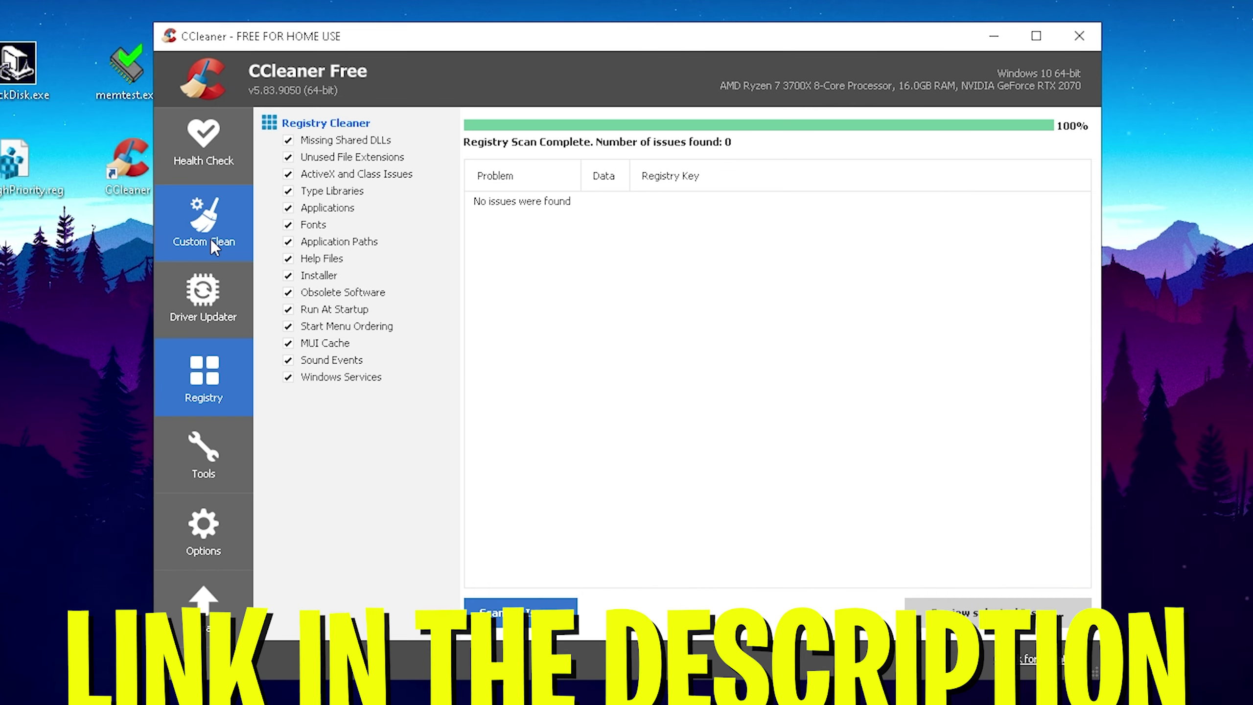
pyautogui.click(210, 239)
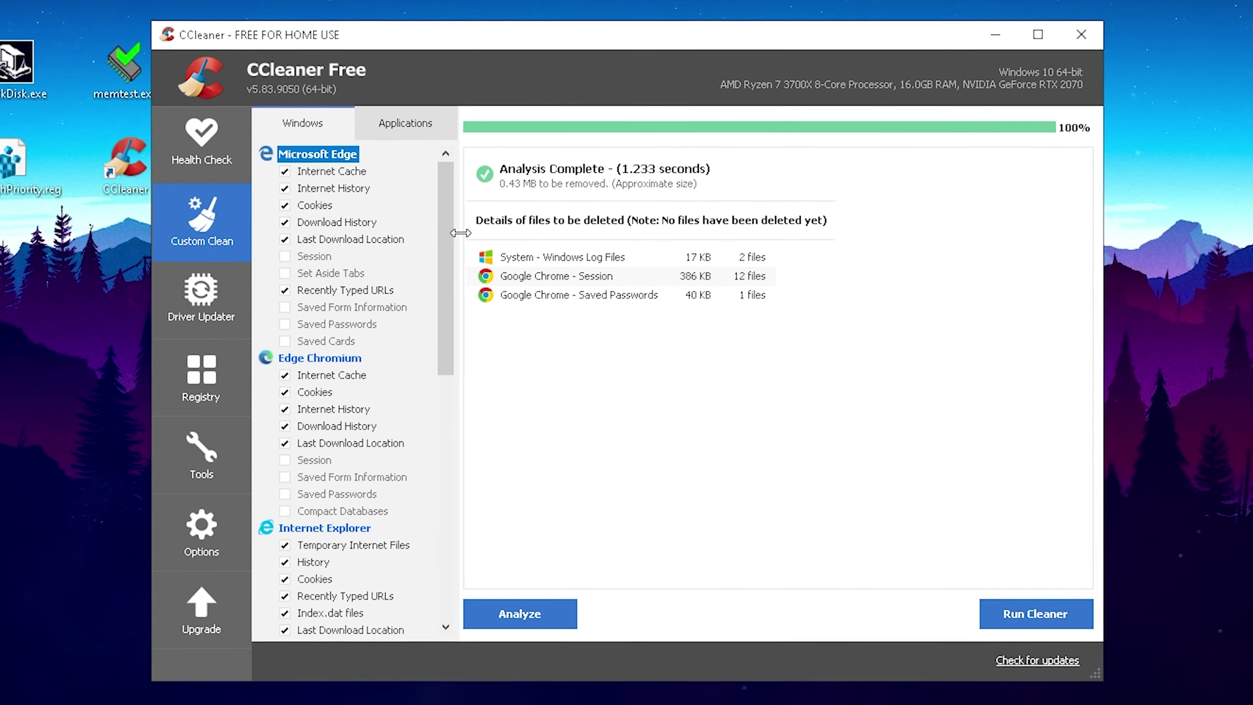
pyautogui.moveTo(447, 242); pyautogui.dragTo(419, 122)
pyautogui.click(403, 122)
pyautogui.click(538, 635)
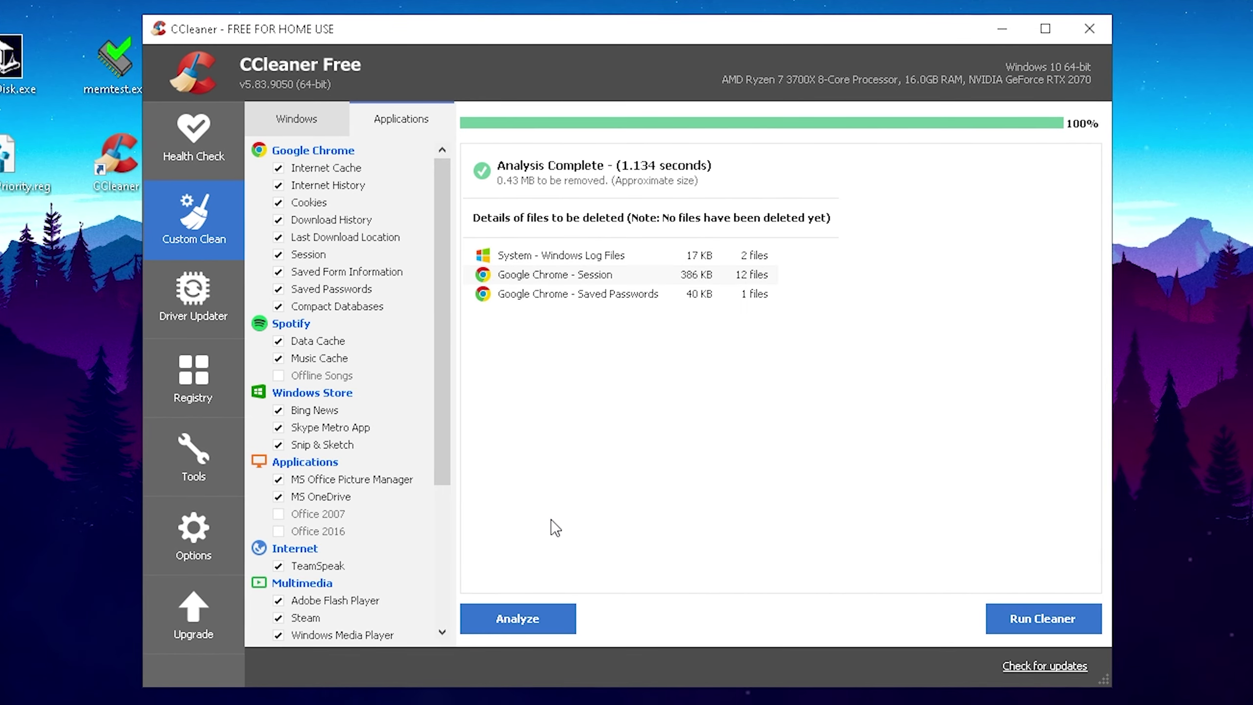
pyautogui.click(1045, 620)
pyautogui.click(772, 330)
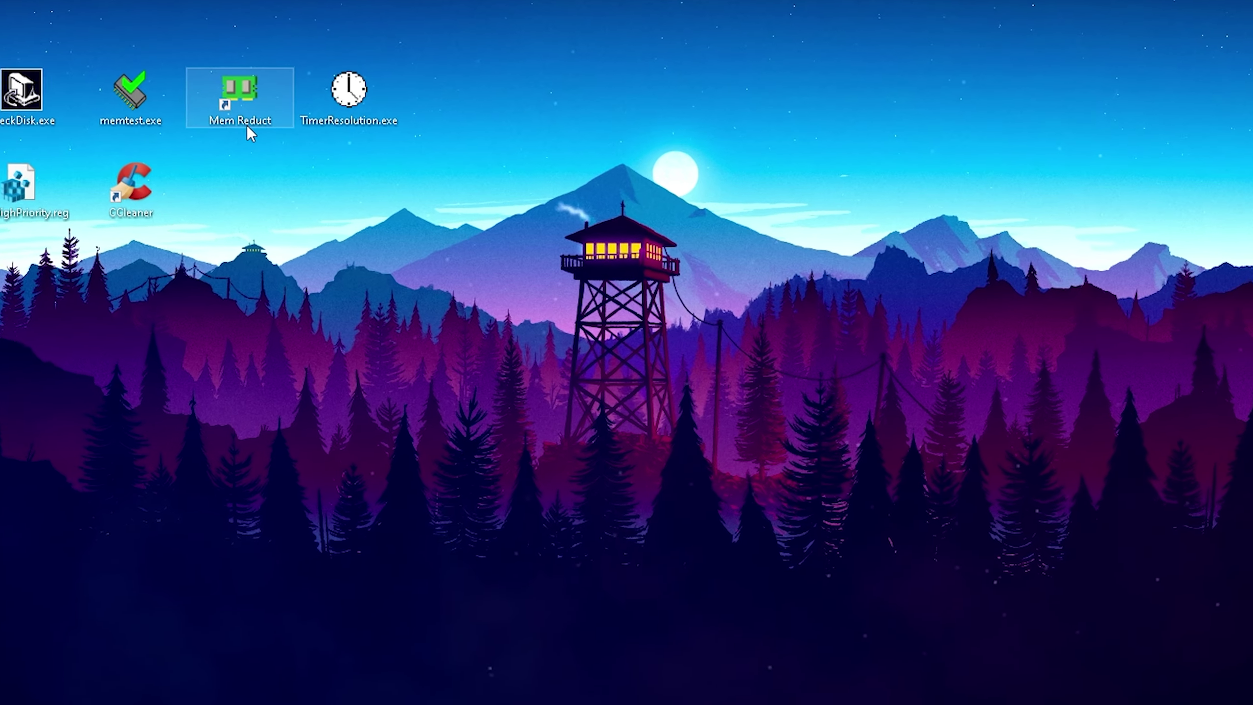
# Launch Mem Reduct and open its settings from the main menu.
pyautogui.doubleClick(247, 125)
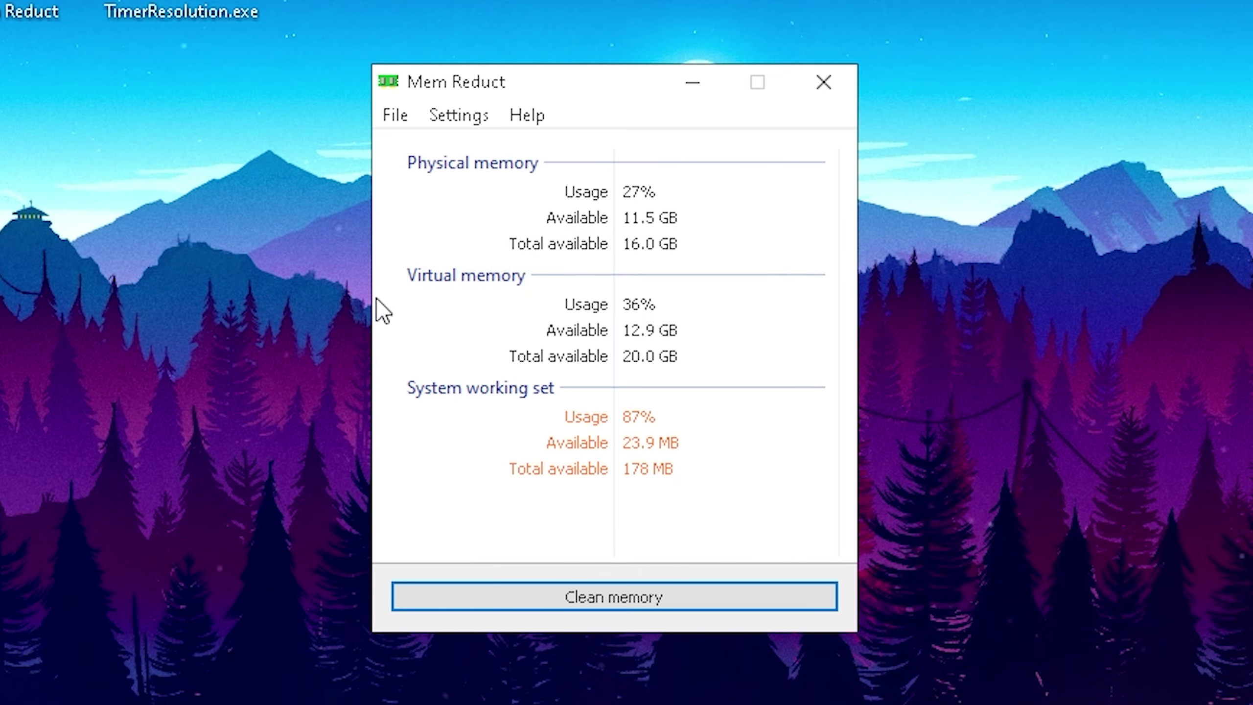
pyautogui.click(394, 115)
pyautogui.click(420, 158)
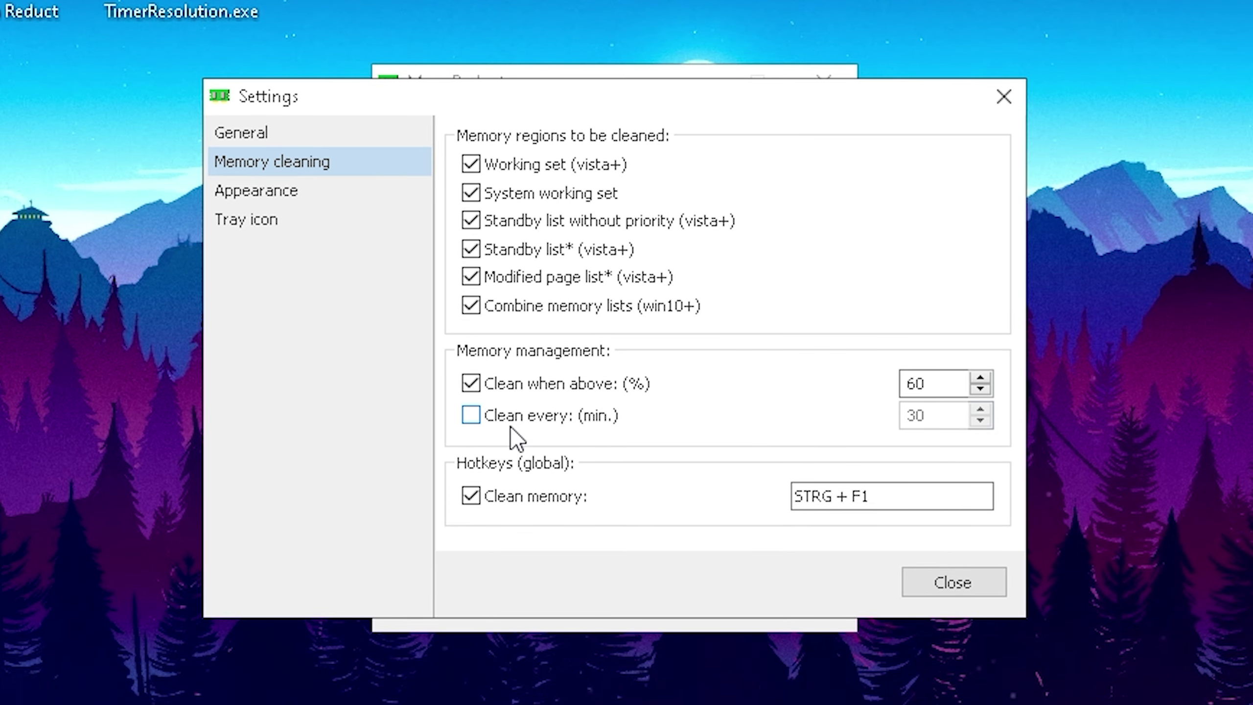
# Keep cleaning above 60% usage on, leave 30-minute timed cleaning off, and close settings.
pyautogui.click(471, 416)
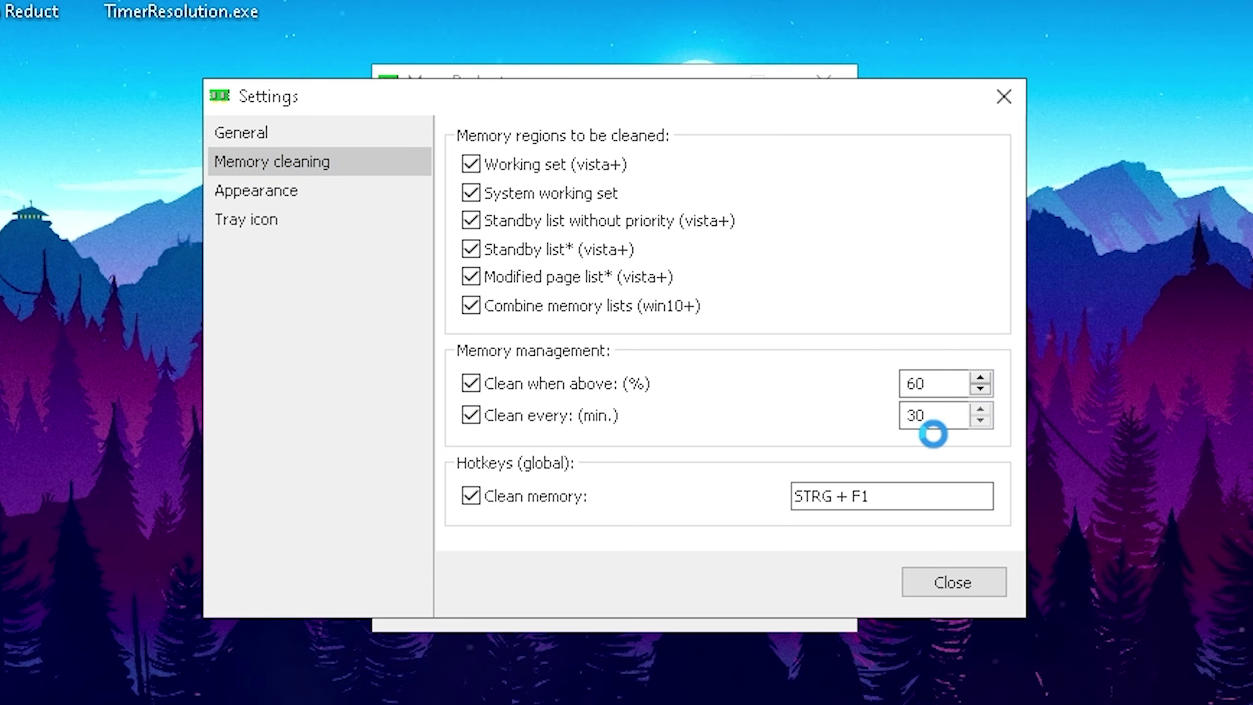
pyautogui.click(471, 384)
pyautogui.click(466, 383)
pyautogui.click(467, 415)
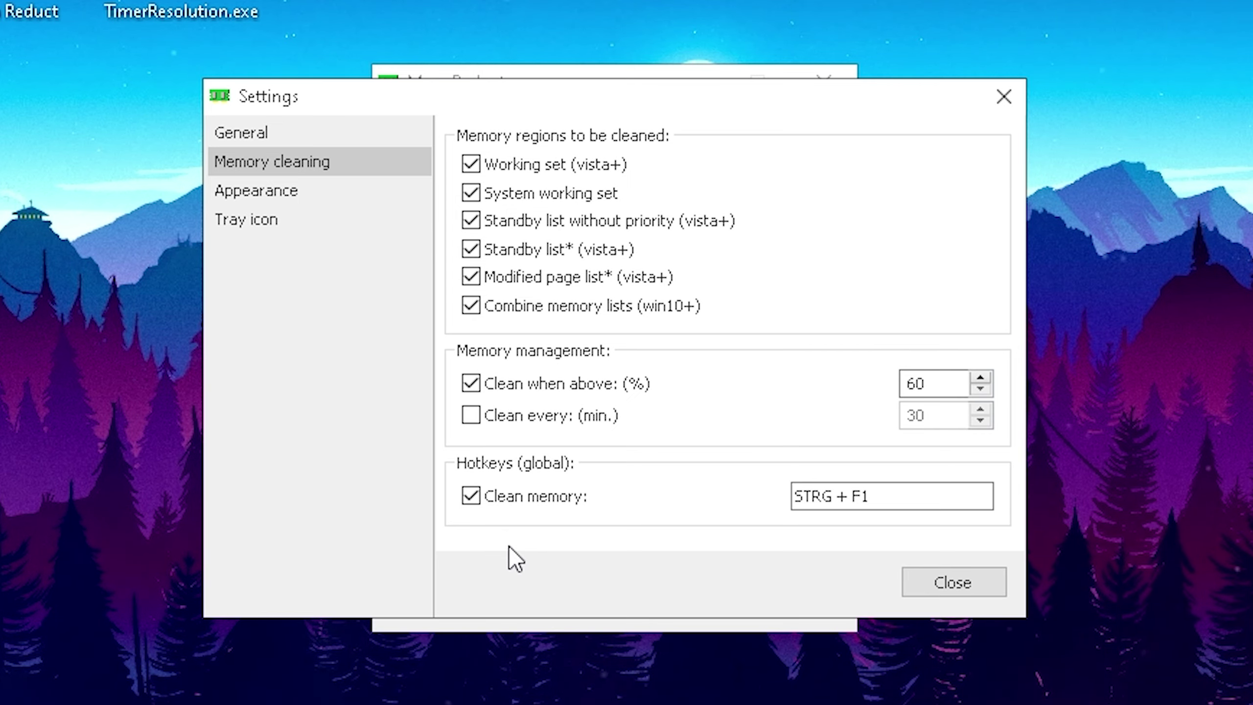
pyautogui.click(933, 590)
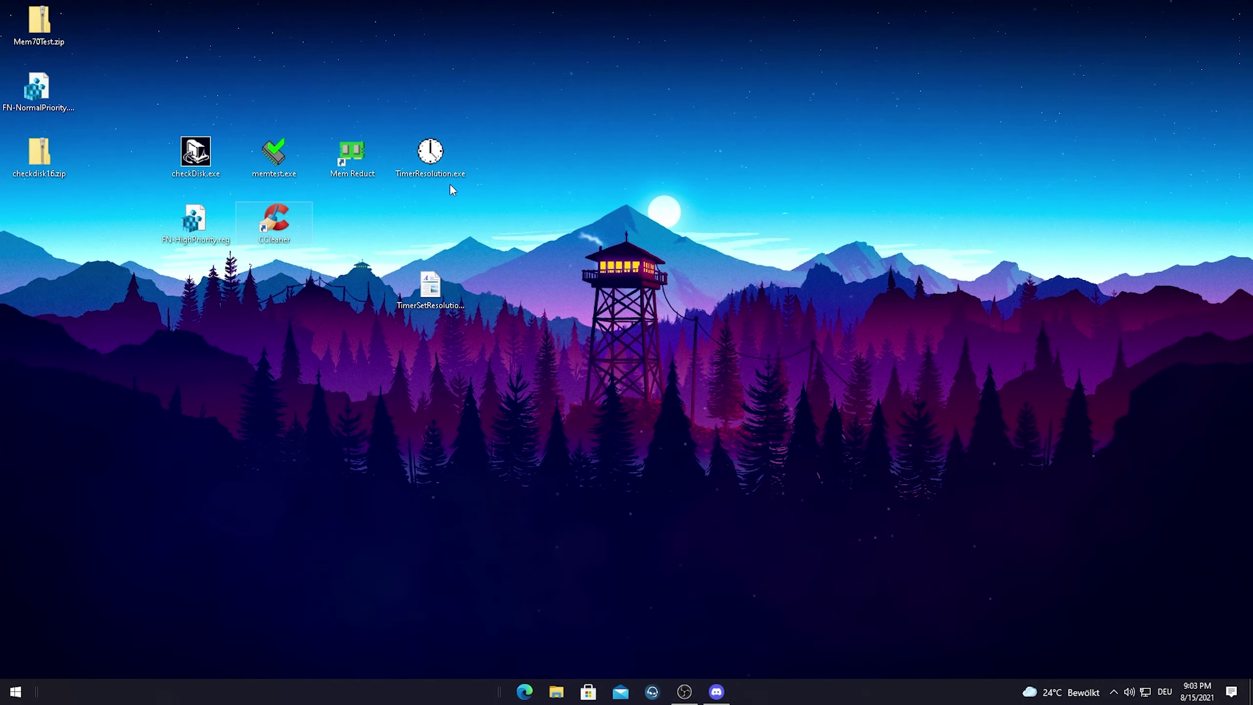
# Launch TimerResolution and set the current resolution to the 0.500 ms maximum.
pyautogui.doubleClick(427, 178)
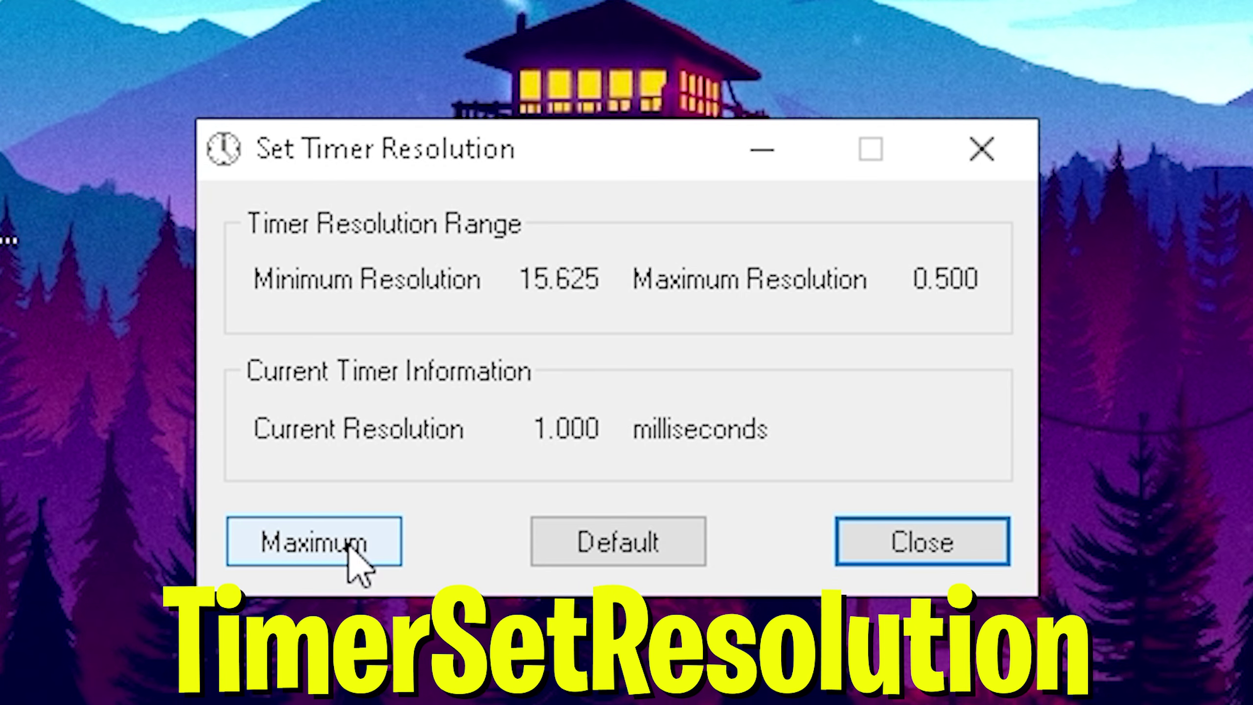
pyautogui.click(311, 555)
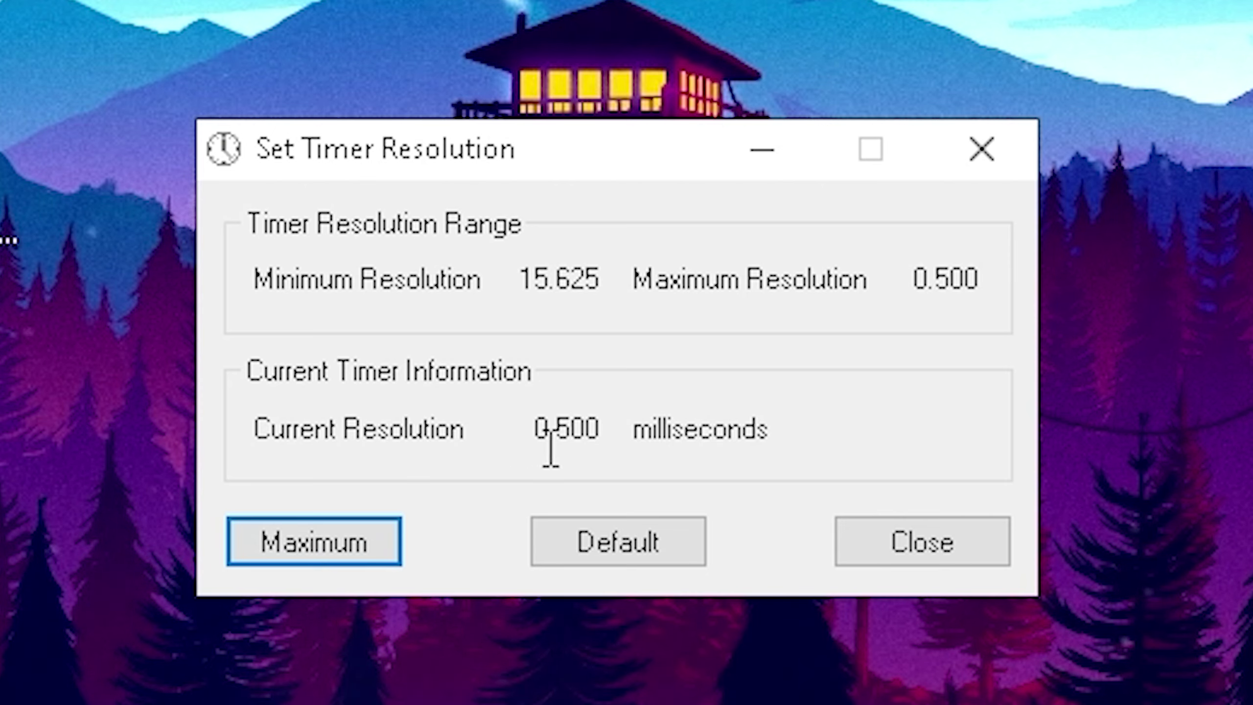
pyautogui.moveTo(525, 421); pyautogui.dragTo(605, 422)
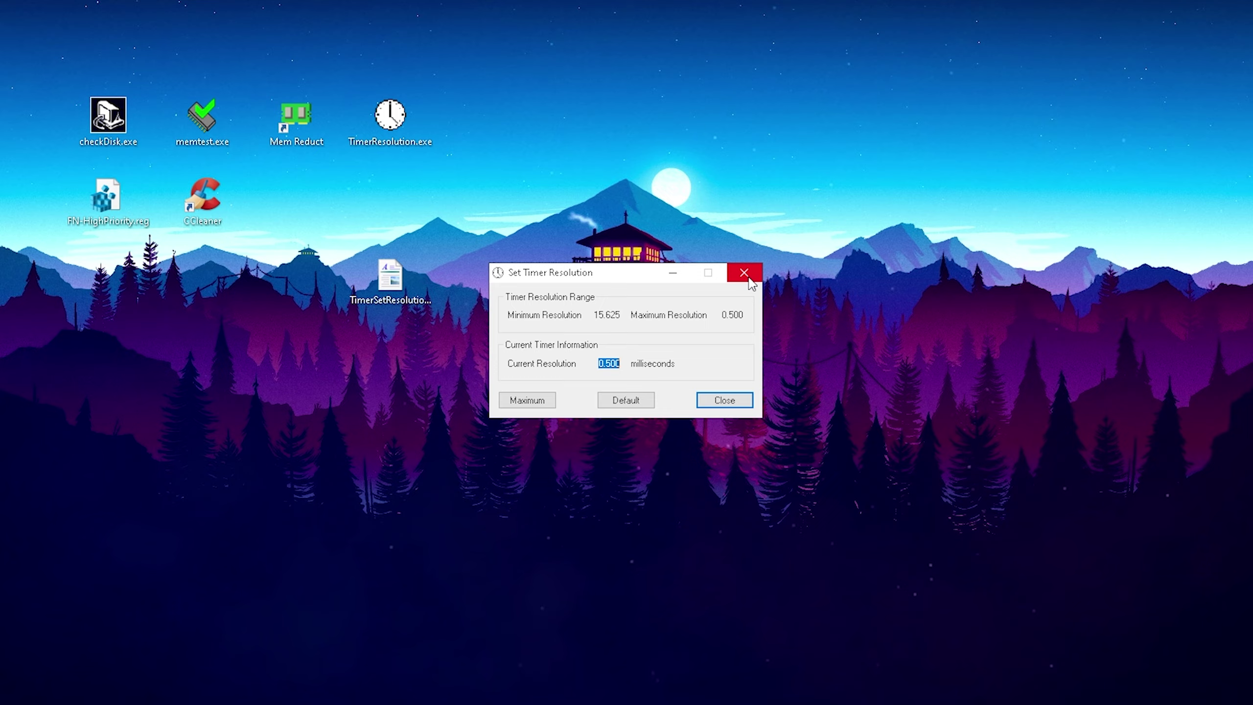
# Close TimerResolution, open TimerSetResolutionCommands.rtf, and search for cmd to start Command Prompt.
pyautogui.click(746, 274)
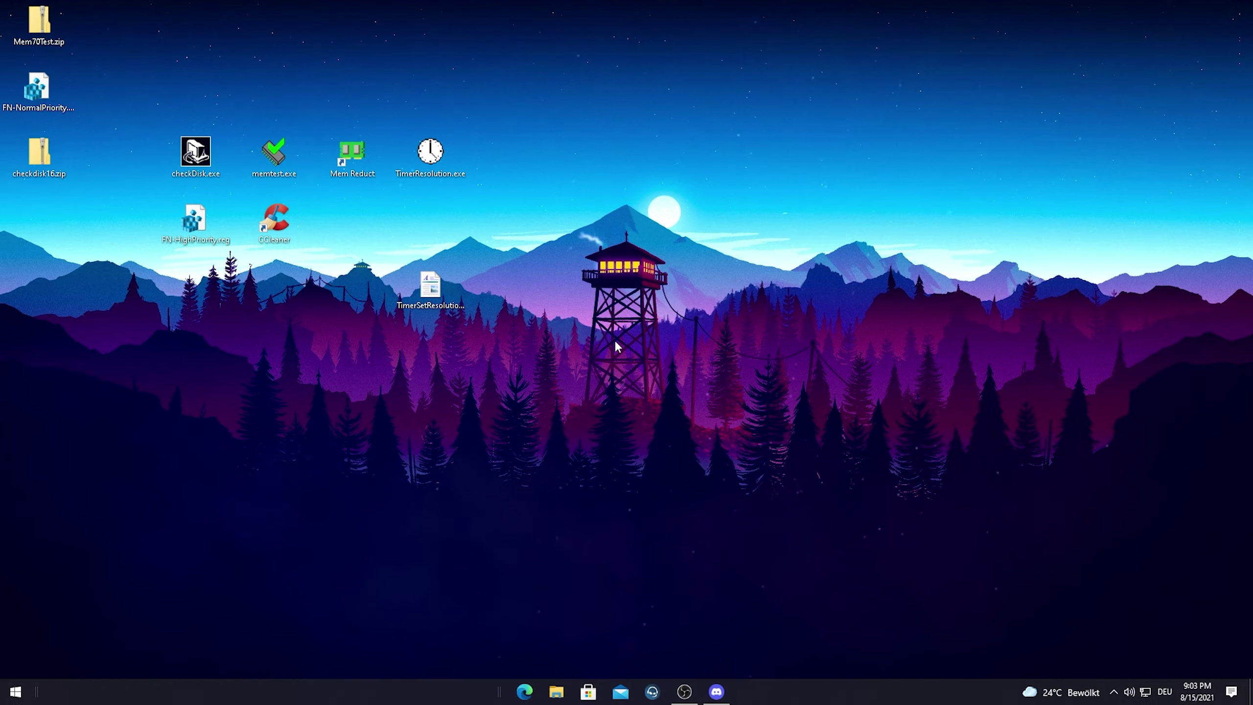
pyautogui.doubleClick(429, 286)
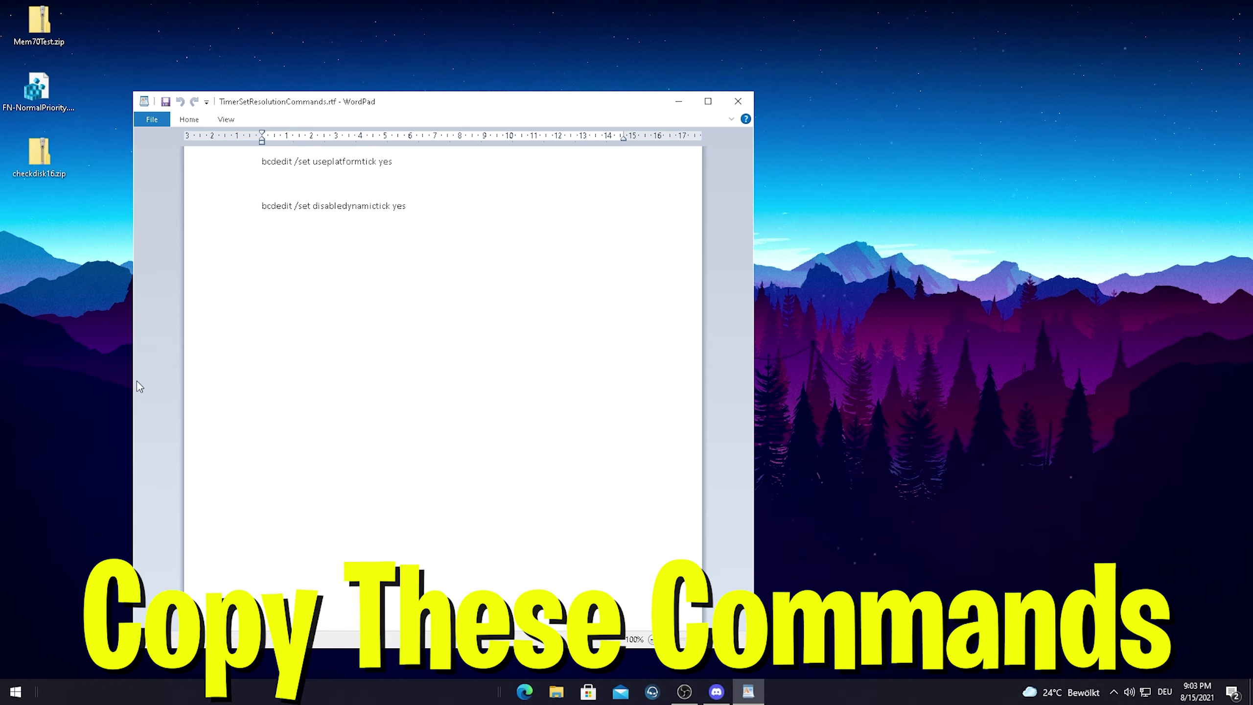
pyautogui.click(14, 693)
pyautogui.write('cmd')
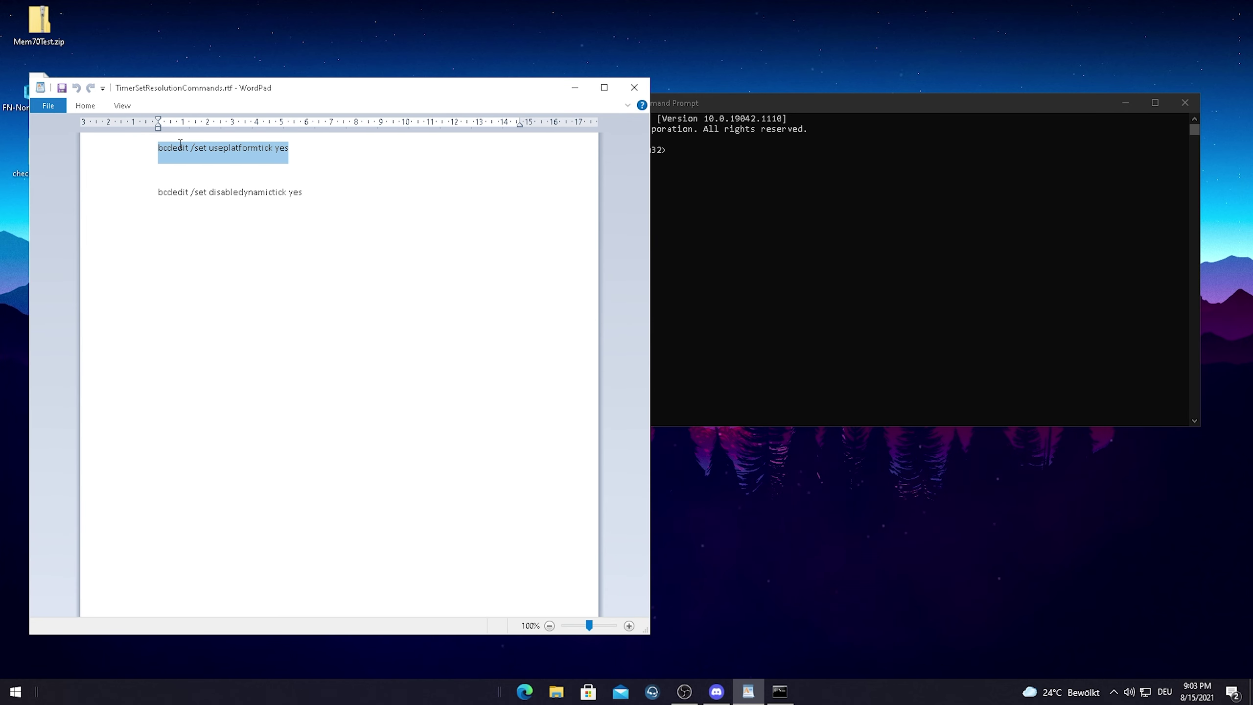
# Paste and run 'bcdedit useplatformtick yes' in Command Prompt.
pyautogui.click(701, 153)
pyautogui.rightClick(701, 153)
pyautogui.press('Return')
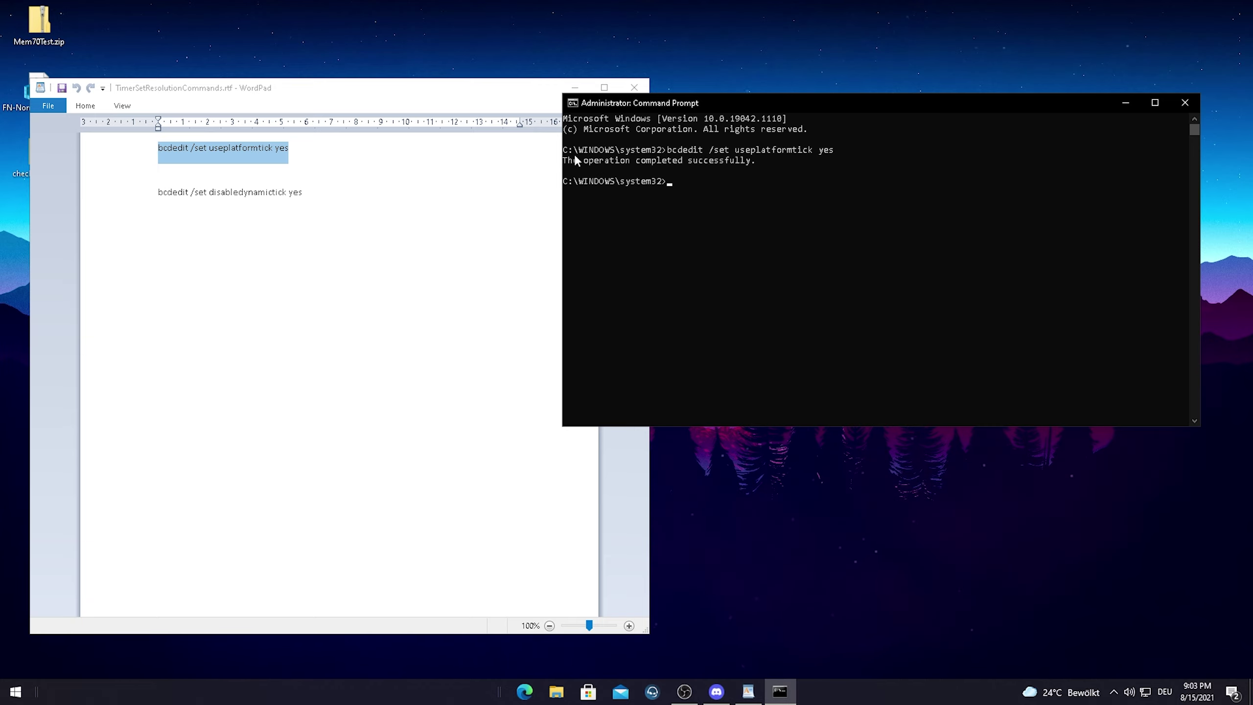
# Copy 'bcdedit disabledynamictick yes' from the document, run it, and close Command Prompt.
pyautogui.click(330, 191)
pyautogui.moveTo(310, 193); pyautogui.dragTo(141, 196)
pyautogui.press('cmd+c')
pyautogui.click(712, 187)
pyautogui.rightClick(712, 187)
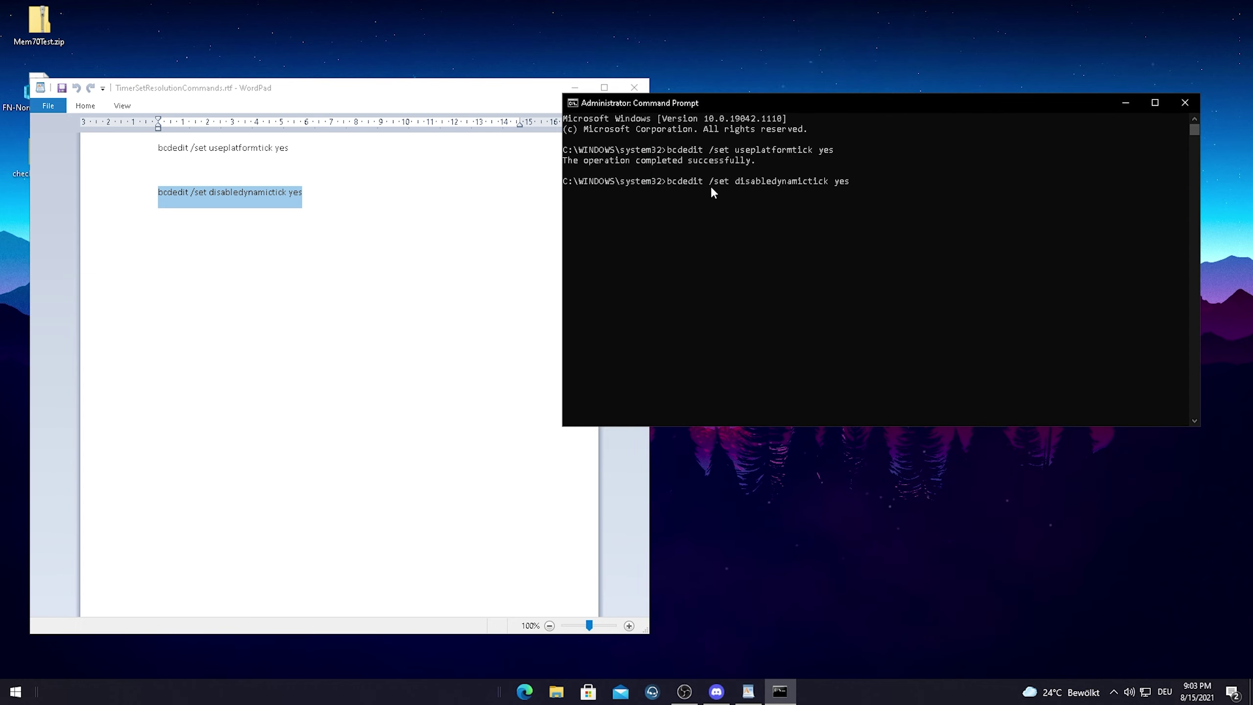
pyautogui.press('Return')
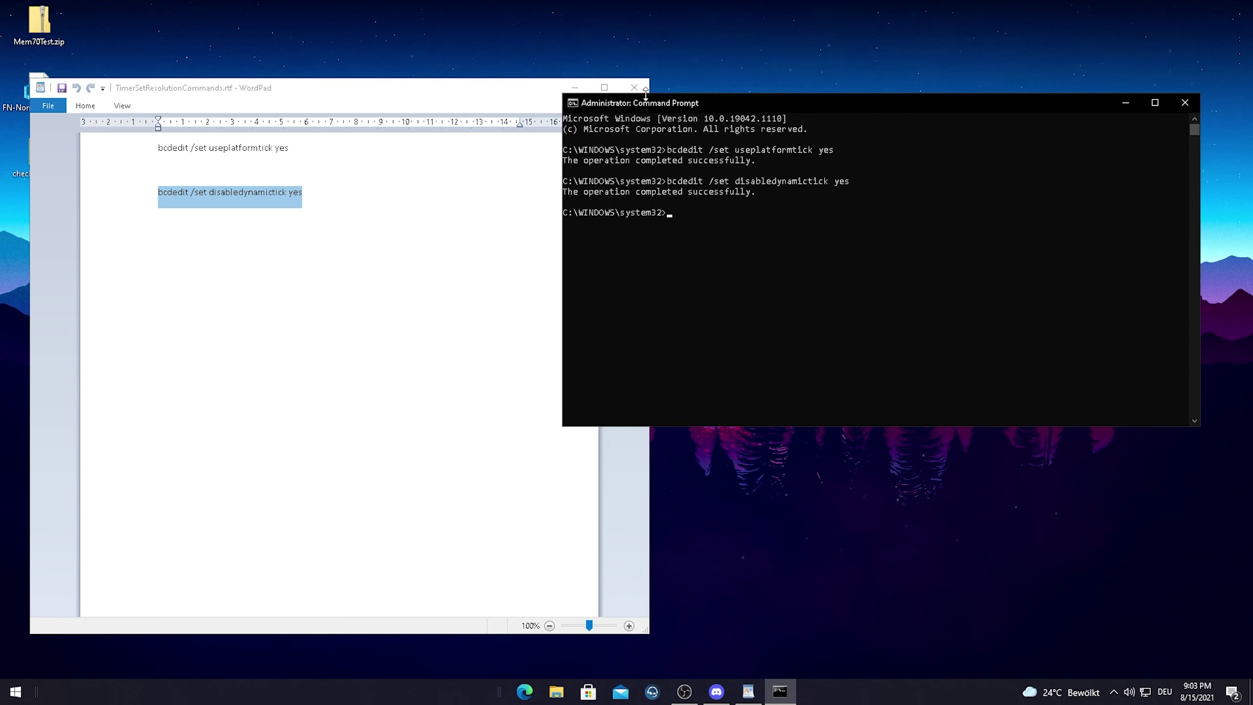
pyautogui.click(1180, 113)
# Close the commands document and relaunch TimerResolution, setting the timer to its 0.500 ms maximum.
pyautogui.click(634, 88)
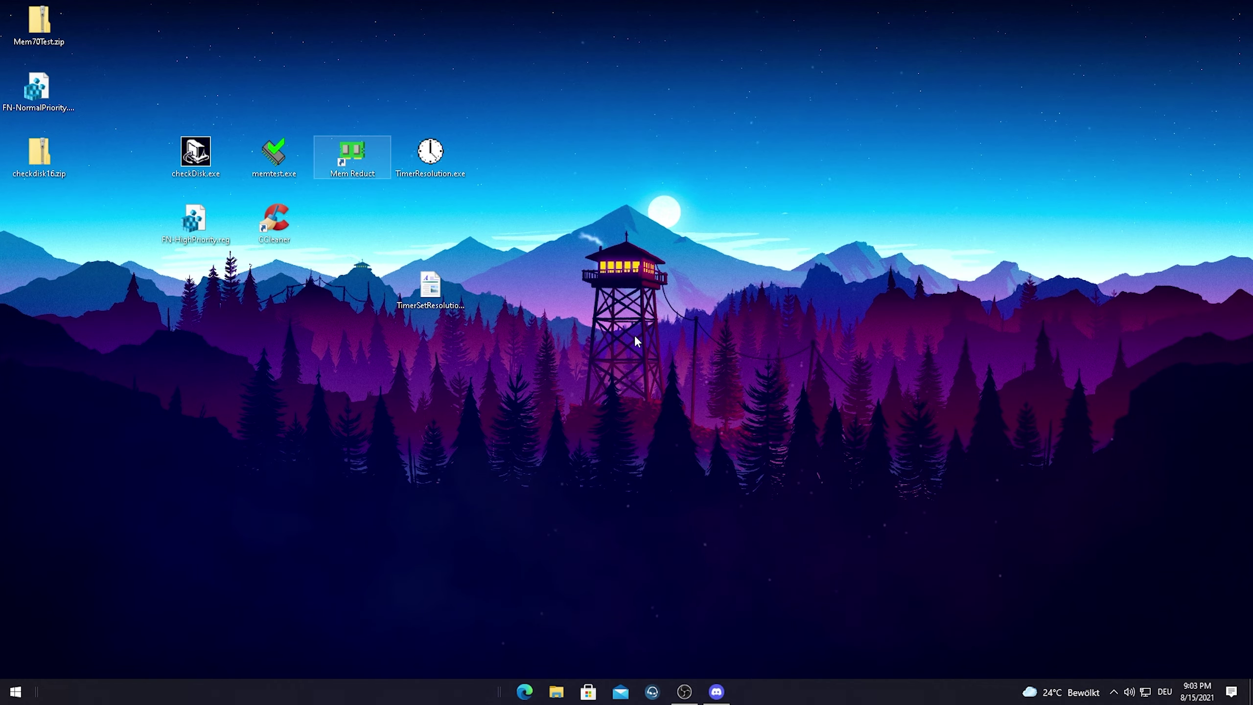
pyautogui.doubleClick(449, 170)
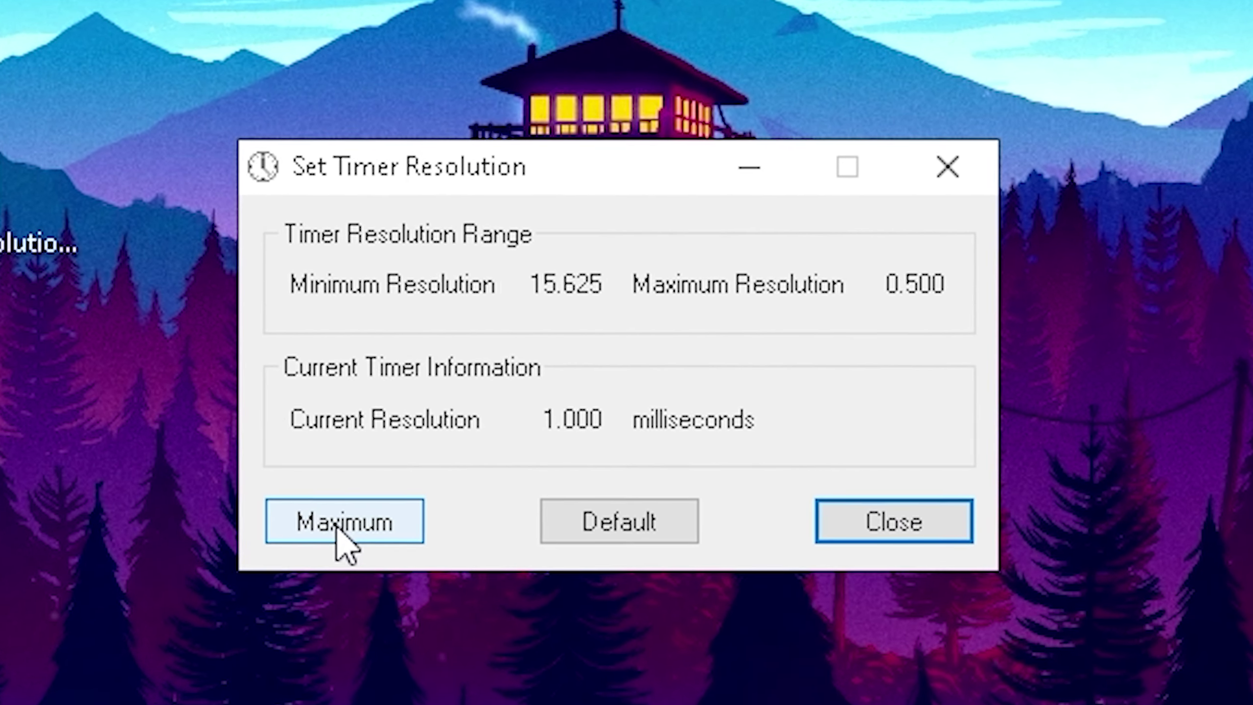
pyautogui.click(414, 476)
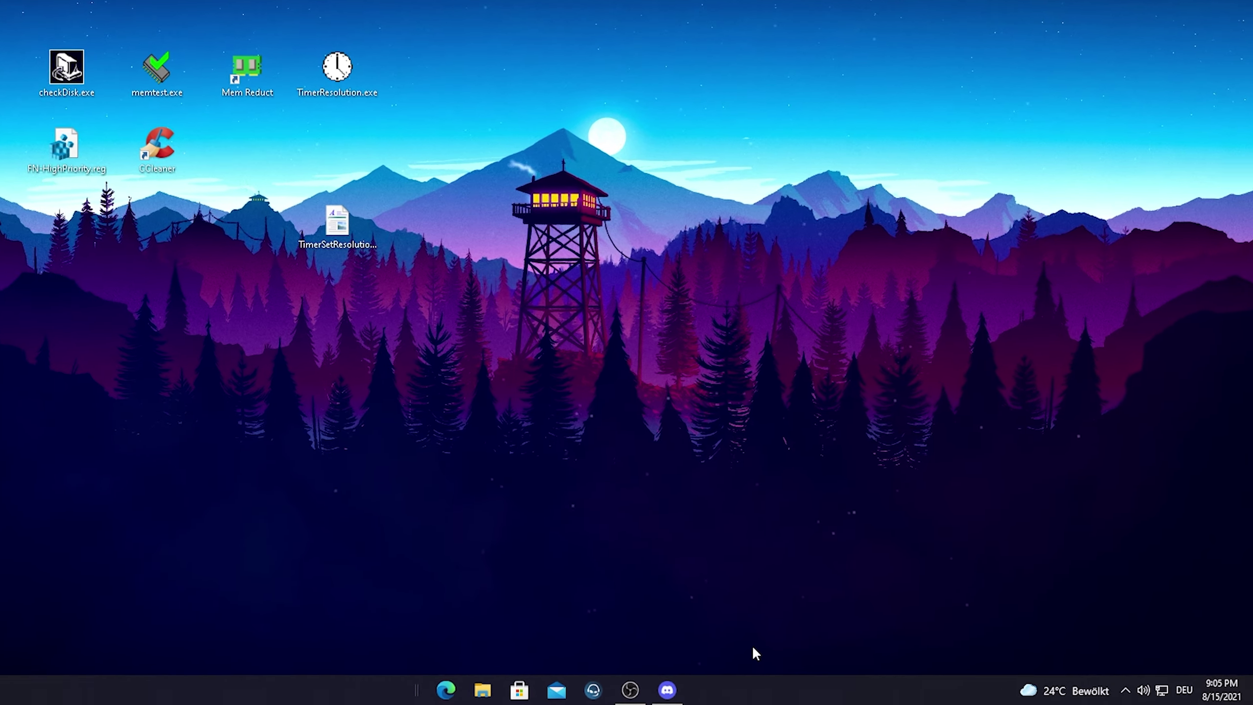
pyautogui.rightClick(814, 691)
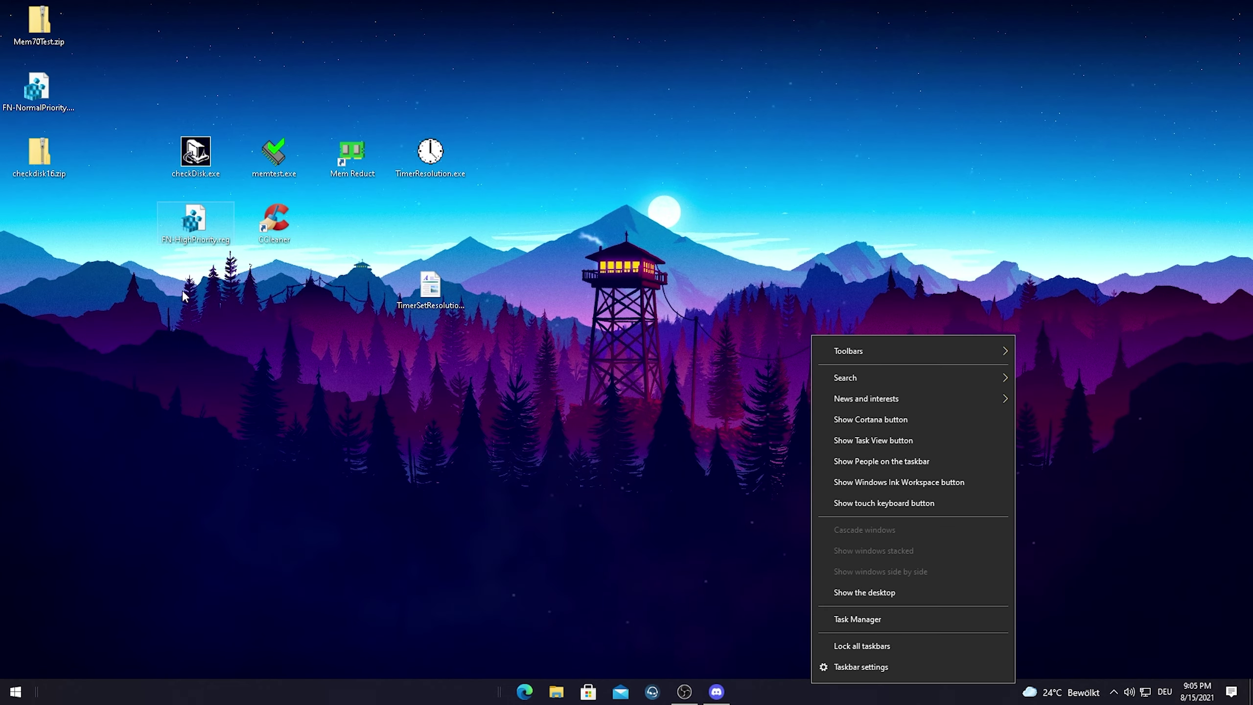
pyautogui.click(178, 229)
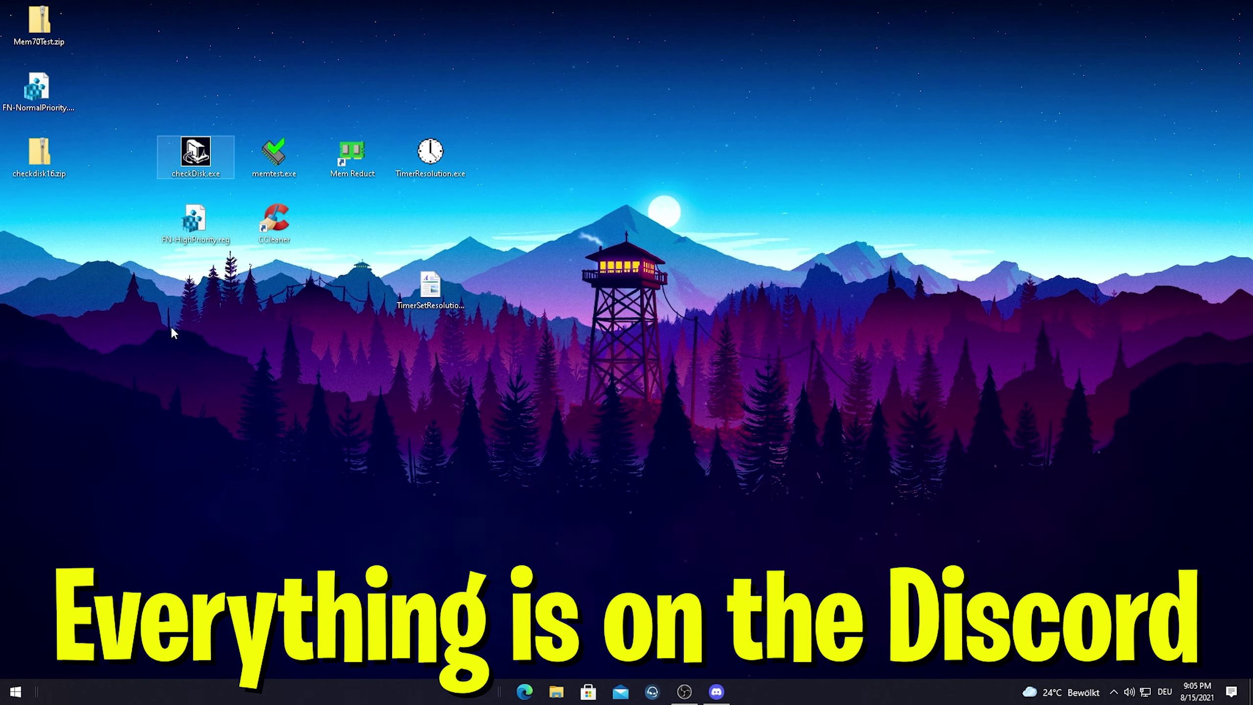
pyautogui.rightClick(205, 232)
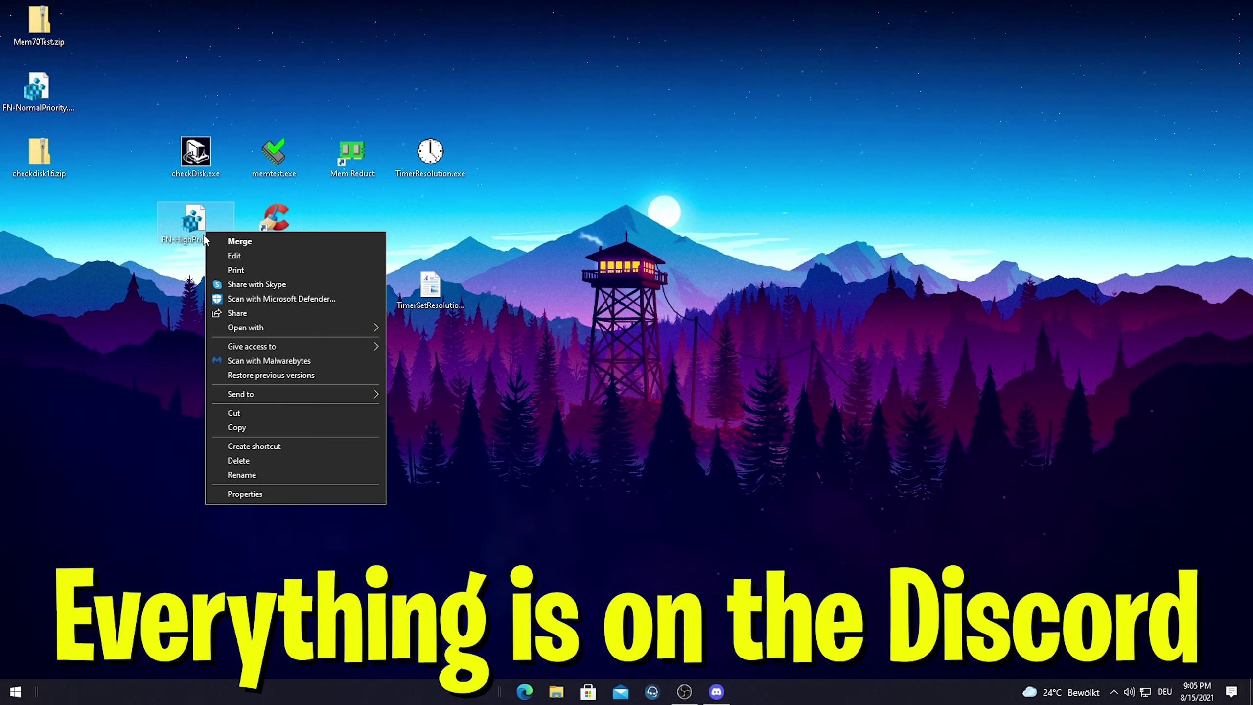
pyautogui.click(240, 242)
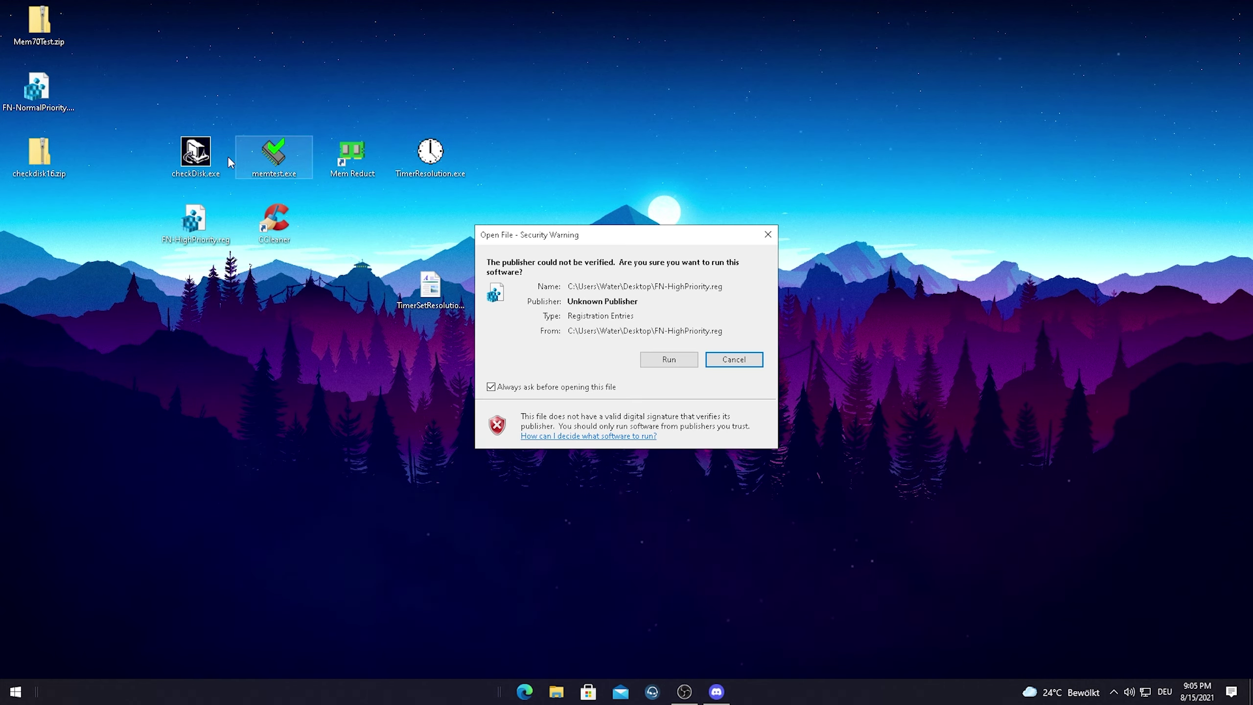
pyautogui.click(664, 359)
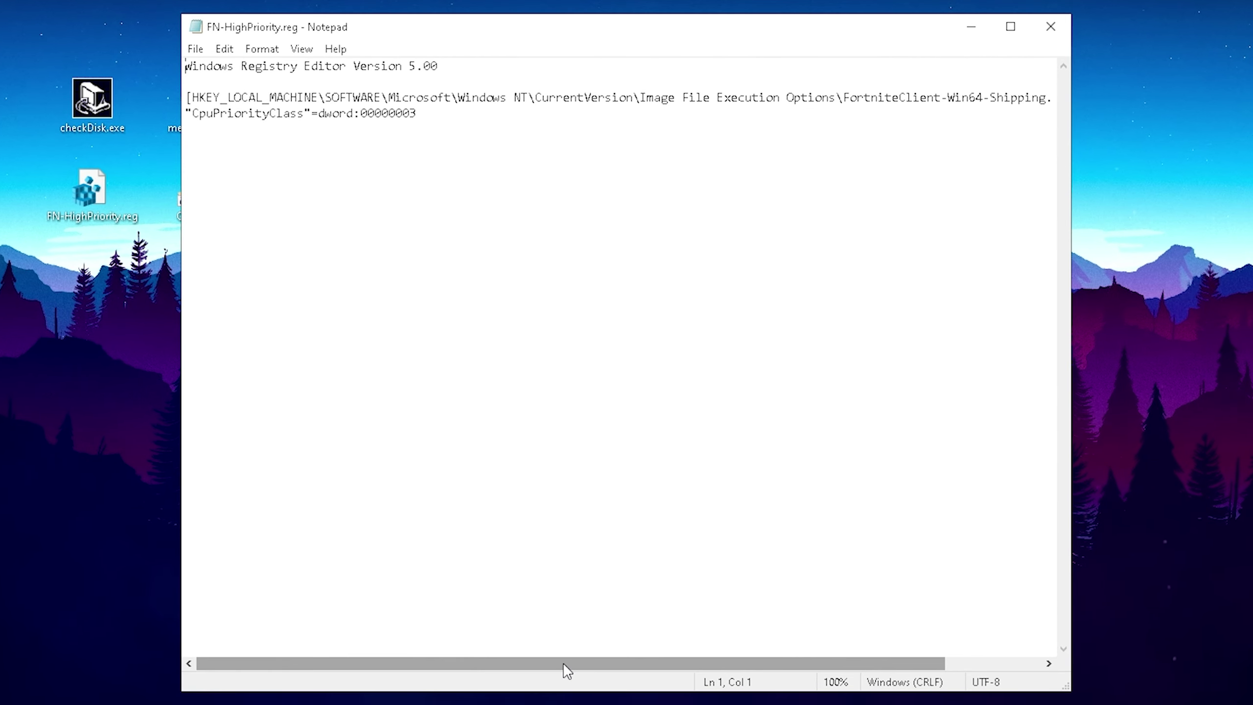
pyautogui.moveTo(564, 664); pyautogui.dragTo(660, 664)
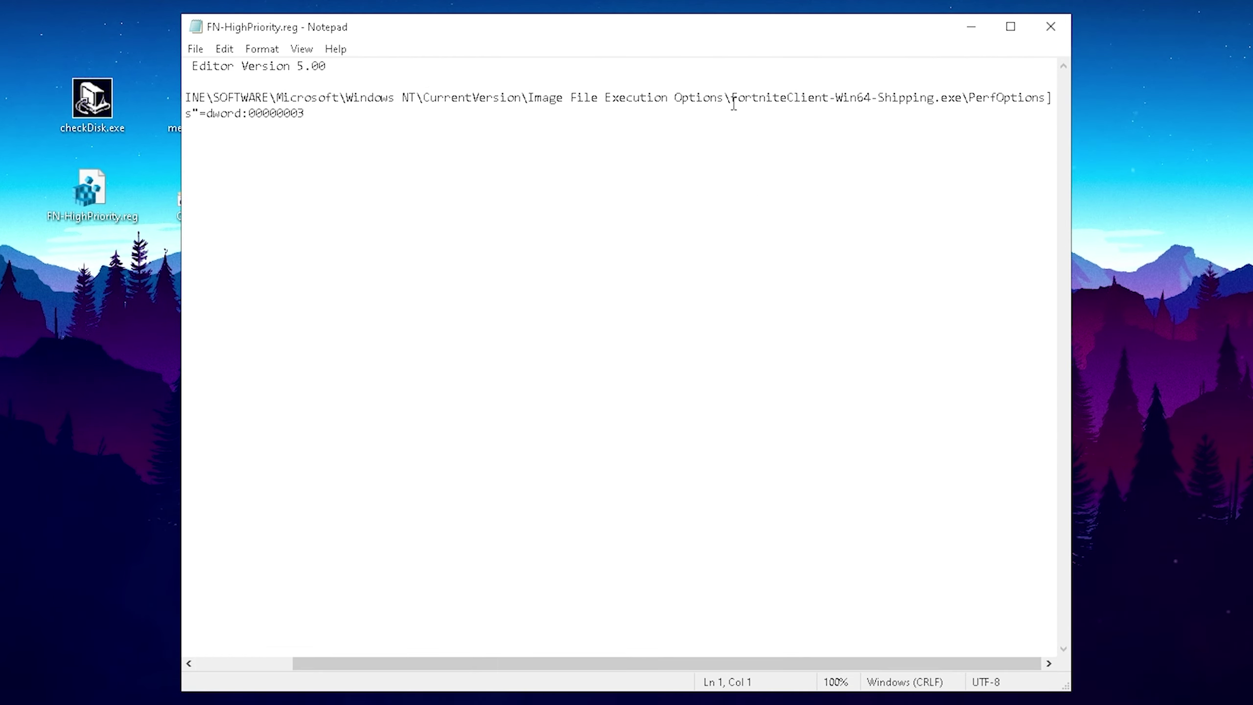
pyautogui.moveTo(732, 101); pyautogui.dragTo(963, 101)
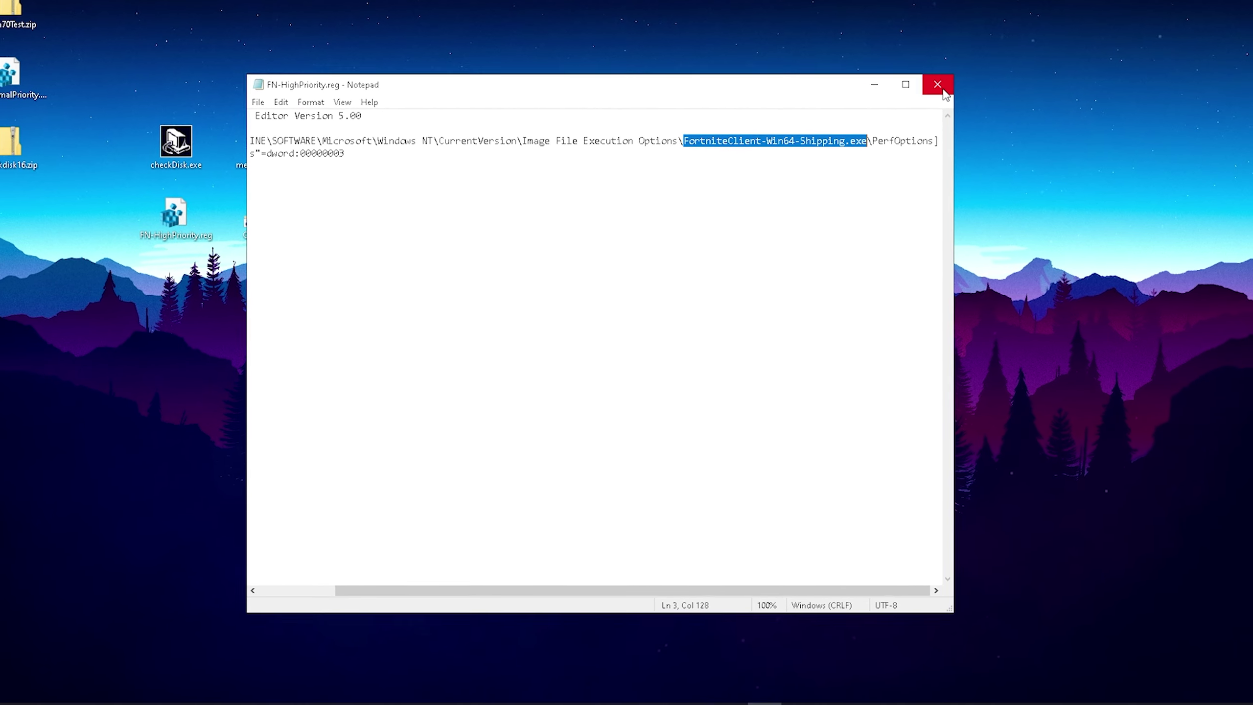
pyautogui.click(940, 90)
# Open FN-HighPriority.reg to merge its high-priority entries into the registry.
pyautogui.doubleClick(174, 229)
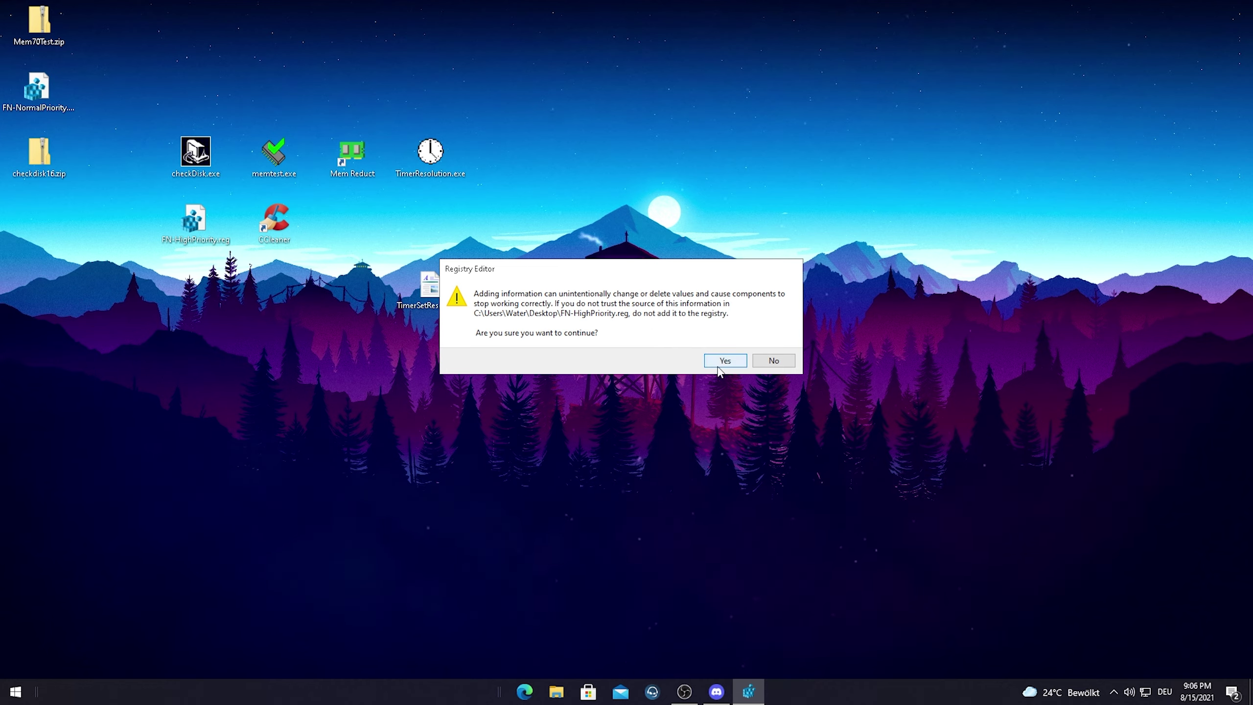
# Dismiss the final Registry Editor confirmation so no dialogs remain.
pyautogui.click(770, 360)
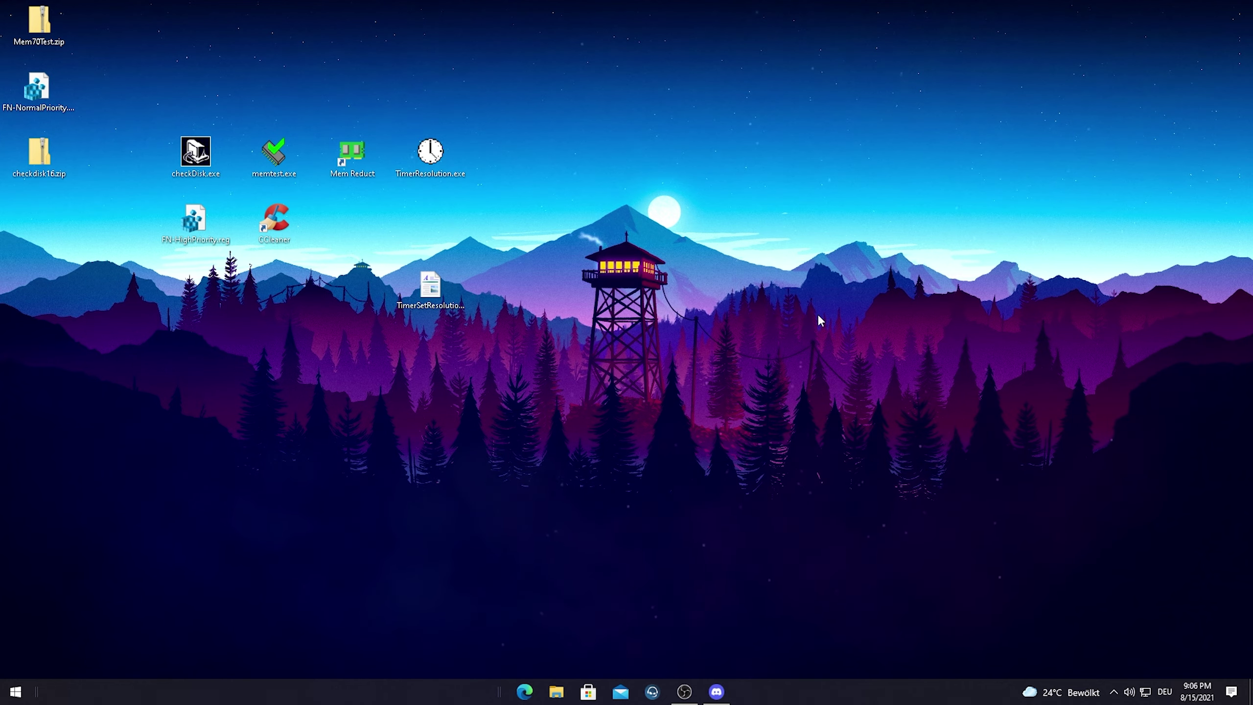